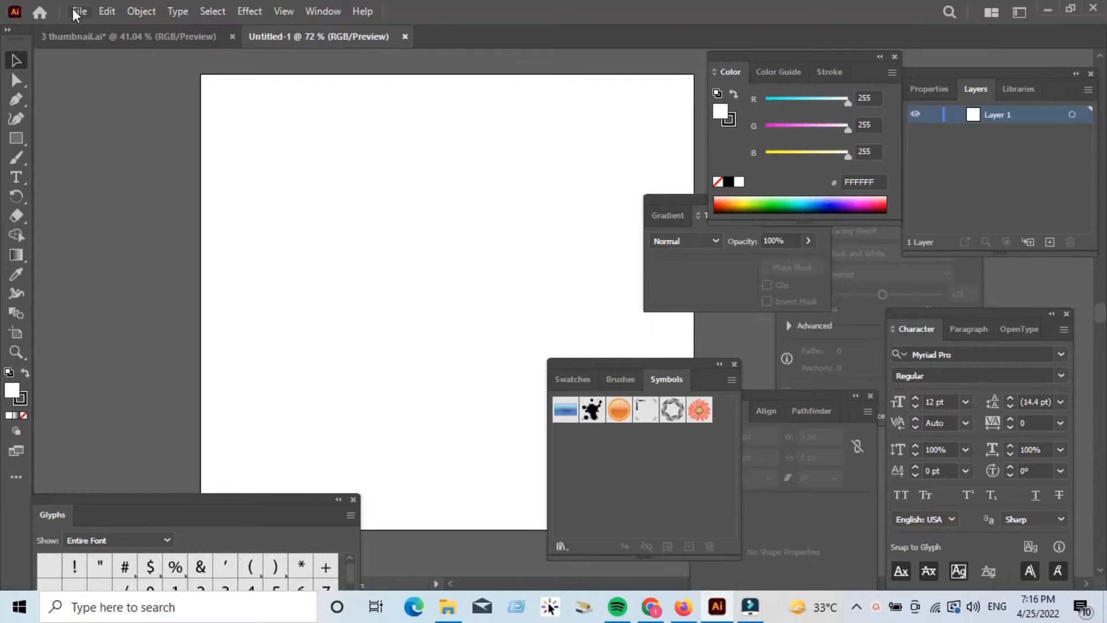
Create a new document in inches, 6.125 in wide and 9.25 in high.
click(105, 32)
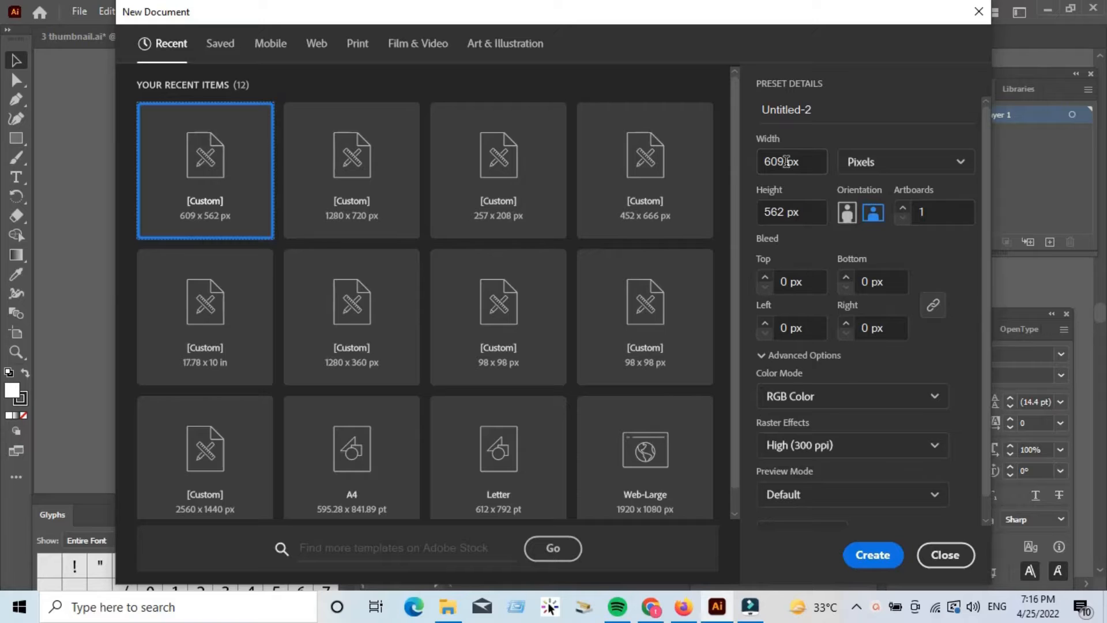
click(884, 163)
click(916, 270)
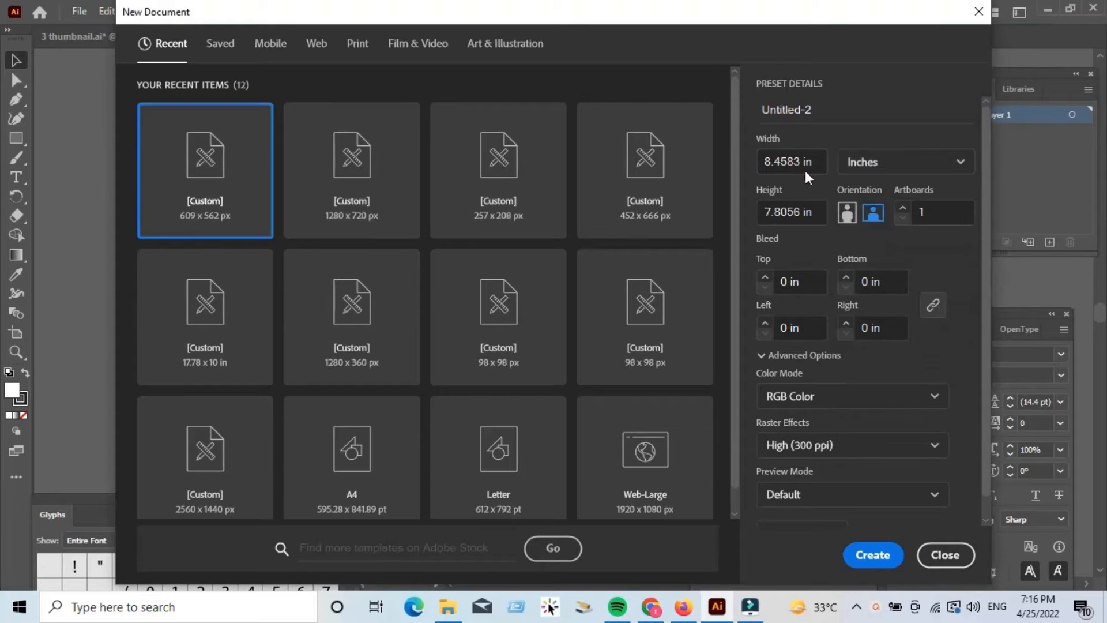
drag(800, 160, 736, 159)
text(6.125)
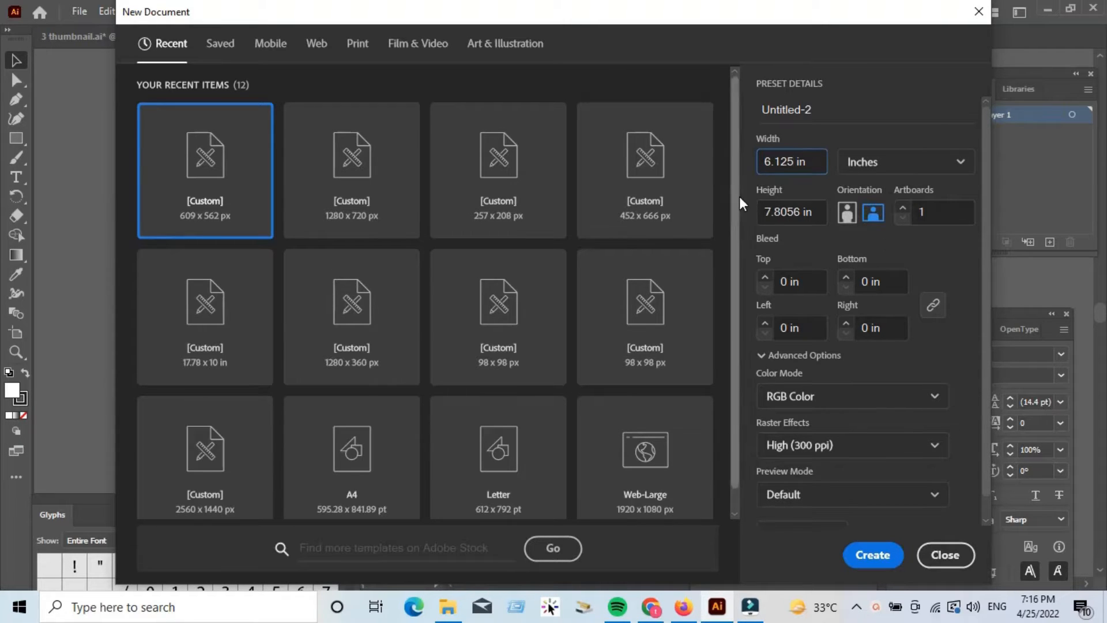
drag(799, 212, 755, 212)
text(9)
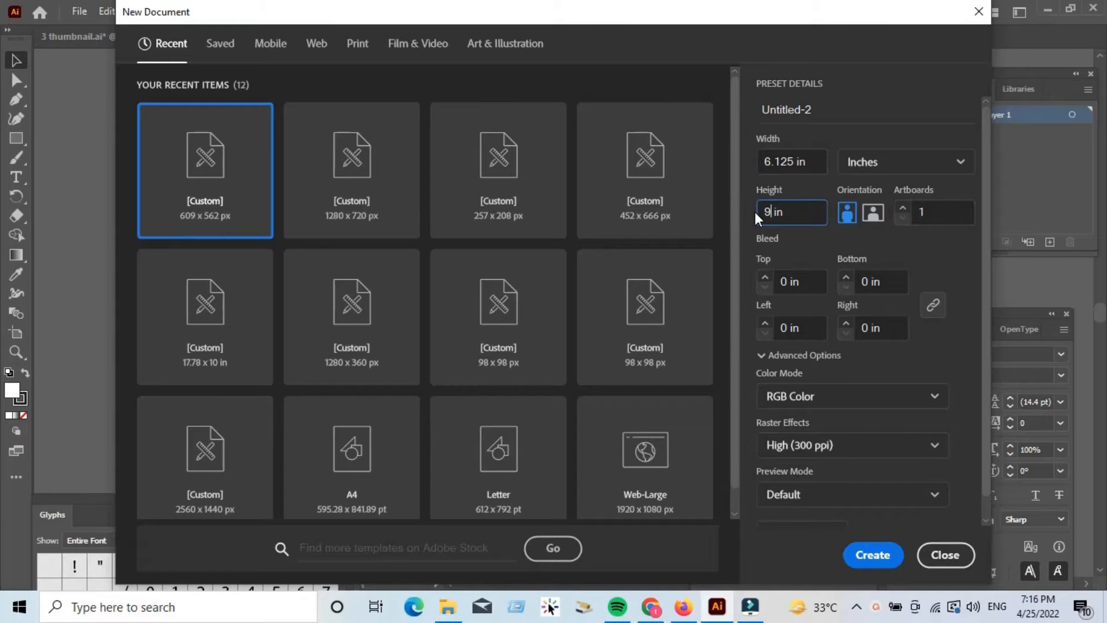
text(.25)
click(883, 562)
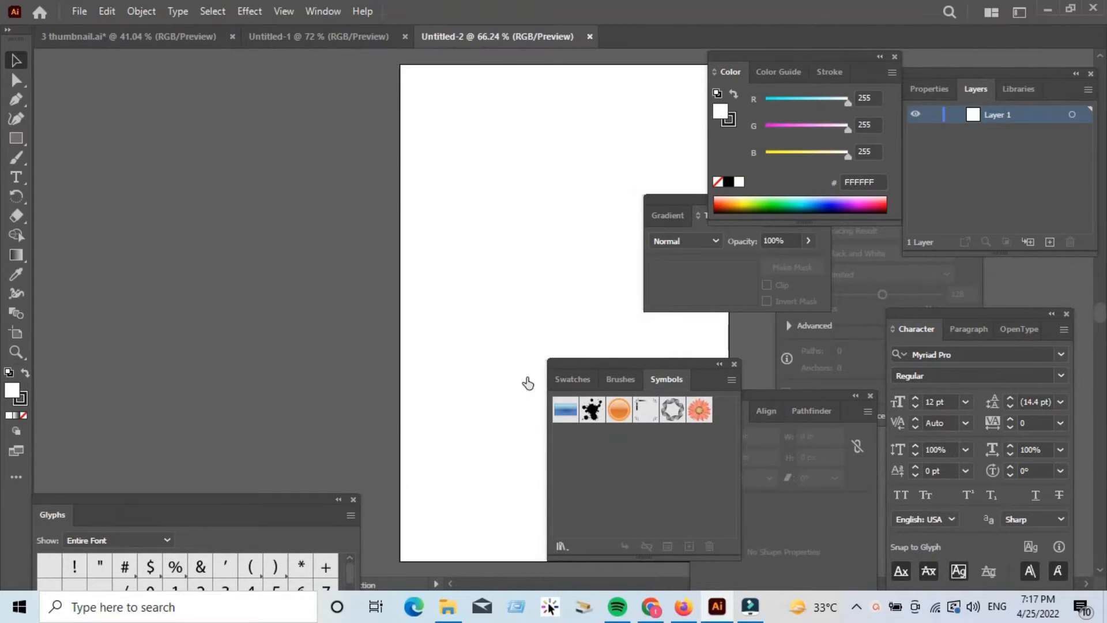
Add a white rectangle 6.125 in wide and 9.25 in high on the artboard.
key(ctrl+minus)
key(ctrl+minus)
drag(452, 289, 371, 267)
click(16, 139)
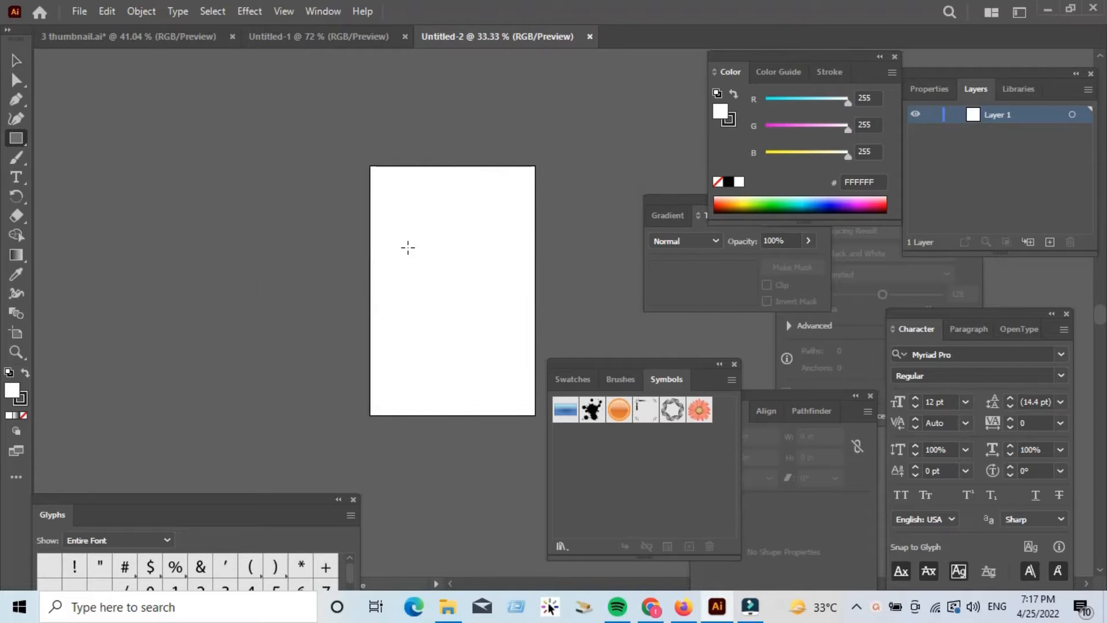
click(407, 248)
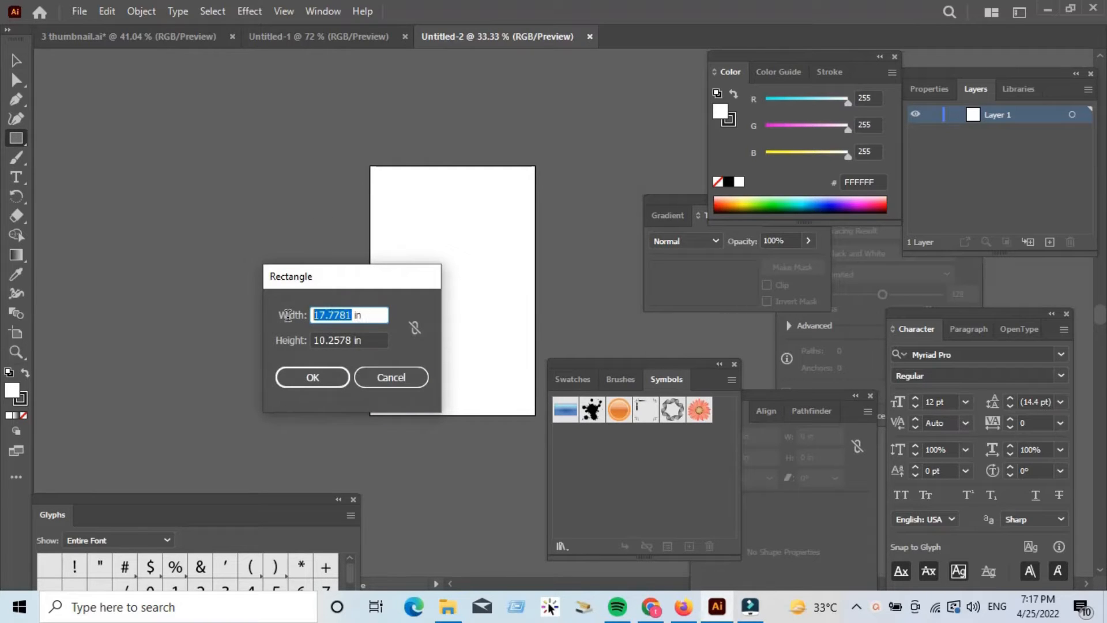
text(6.125)
drag(353, 339, 319, 340)
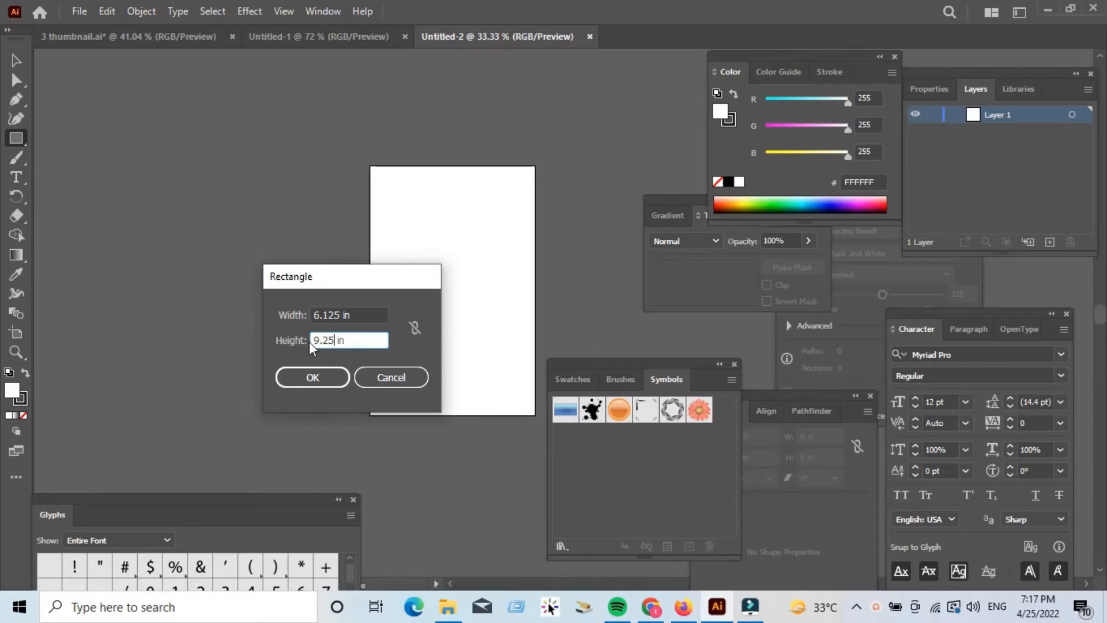
click(313, 376)
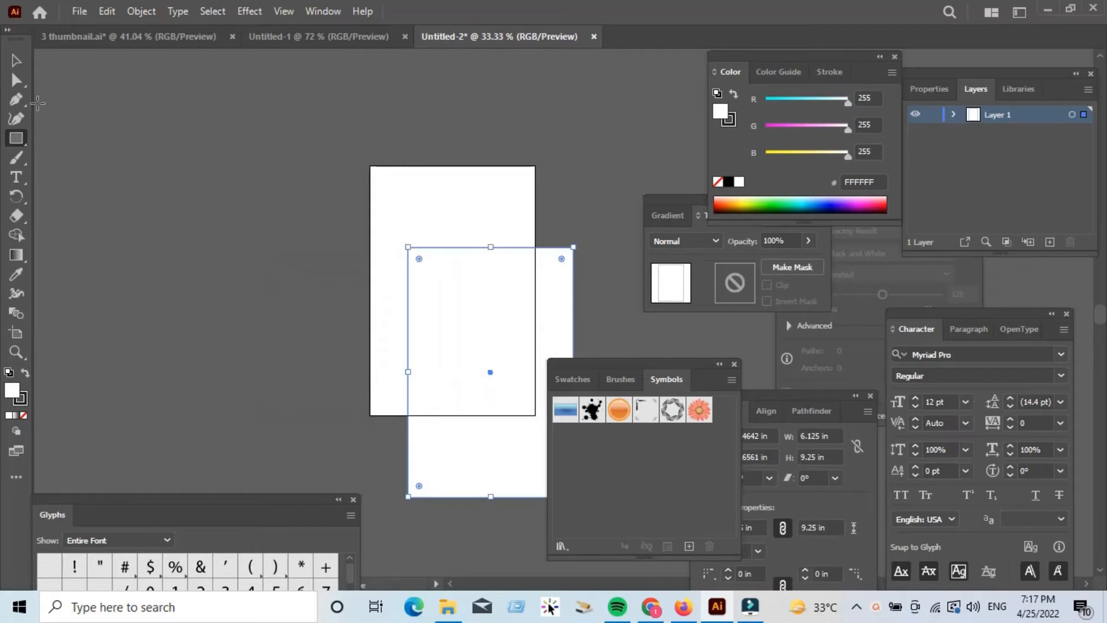
Move the rectangle so that it exactly covers the artboard, aligning its corners with the artboard's corners.
click(16, 60)
drag(480, 300, 443, 218)
key(ctrl+space)
drag(351, 140, 423, 215)
key(space)
drag(501, 285, 280, 197)
mouse_move(276, 180)
mouse_down()
mouse_move(339, 254)
mouse_move(282, 178)
mouse_up()
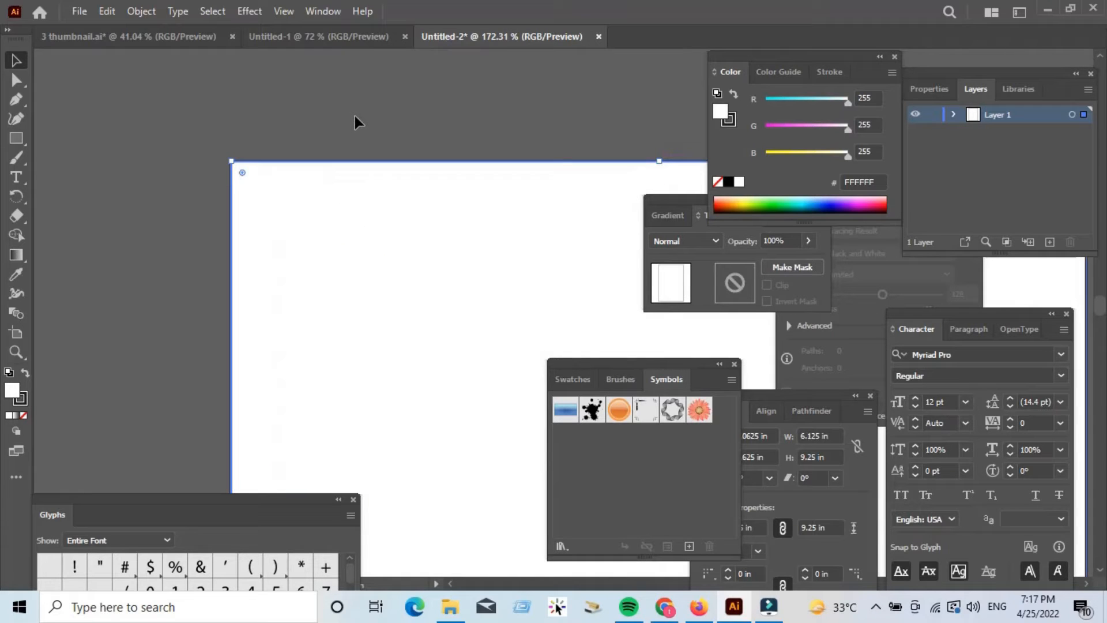
Show the rulers and place a vertical guide close to the rectangle's centre, with the panels hidden.
key(Tab)
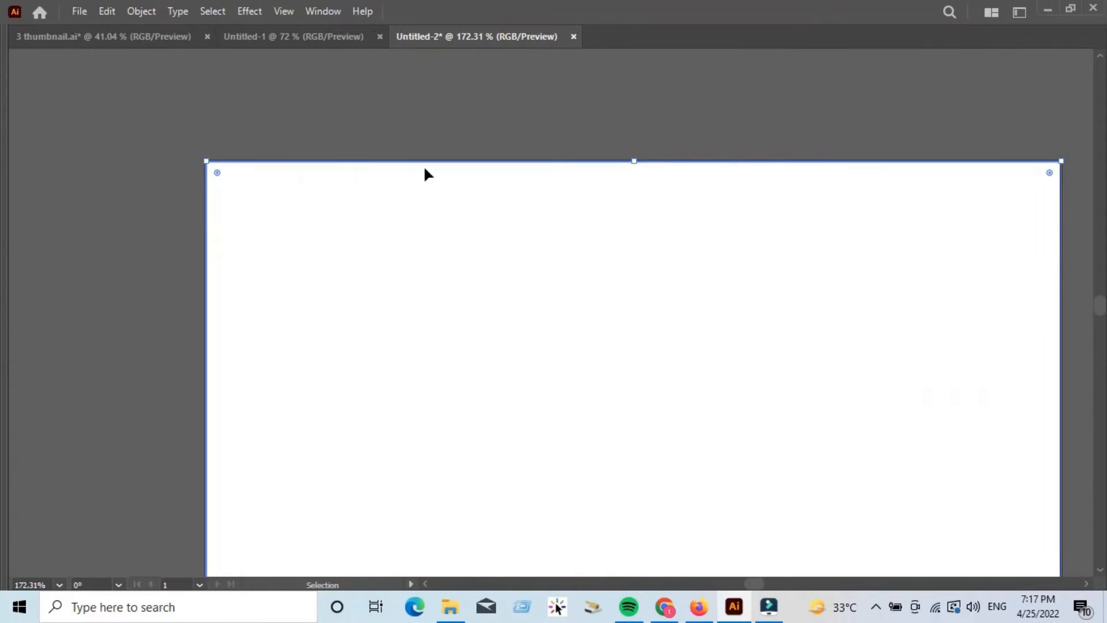
key(space)
drag(552, 245, 469, 200)
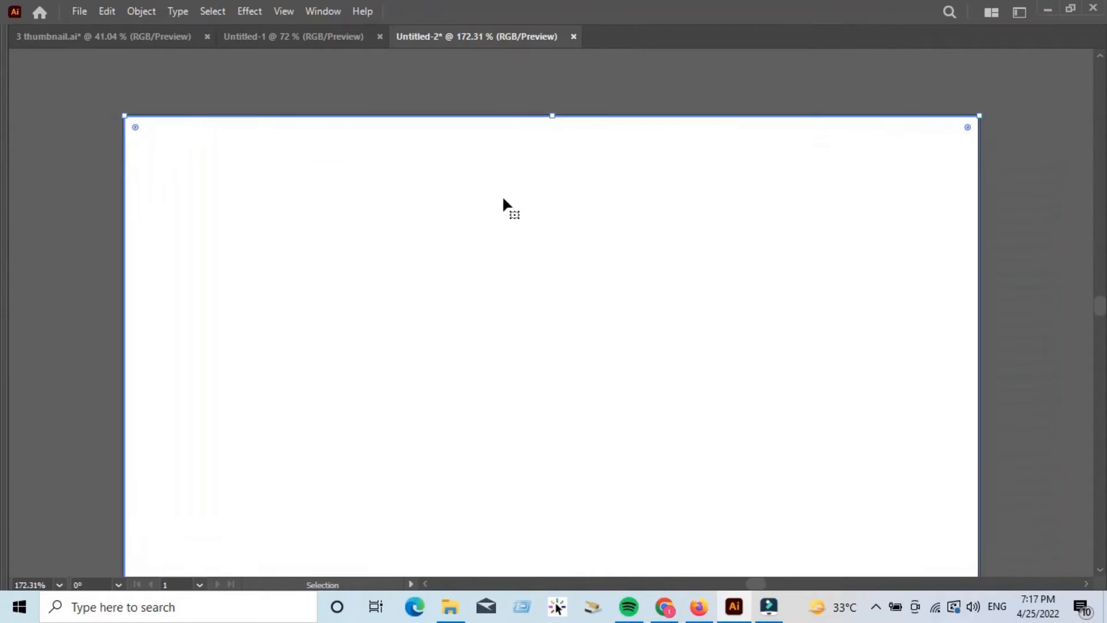
key(ctrl+r)
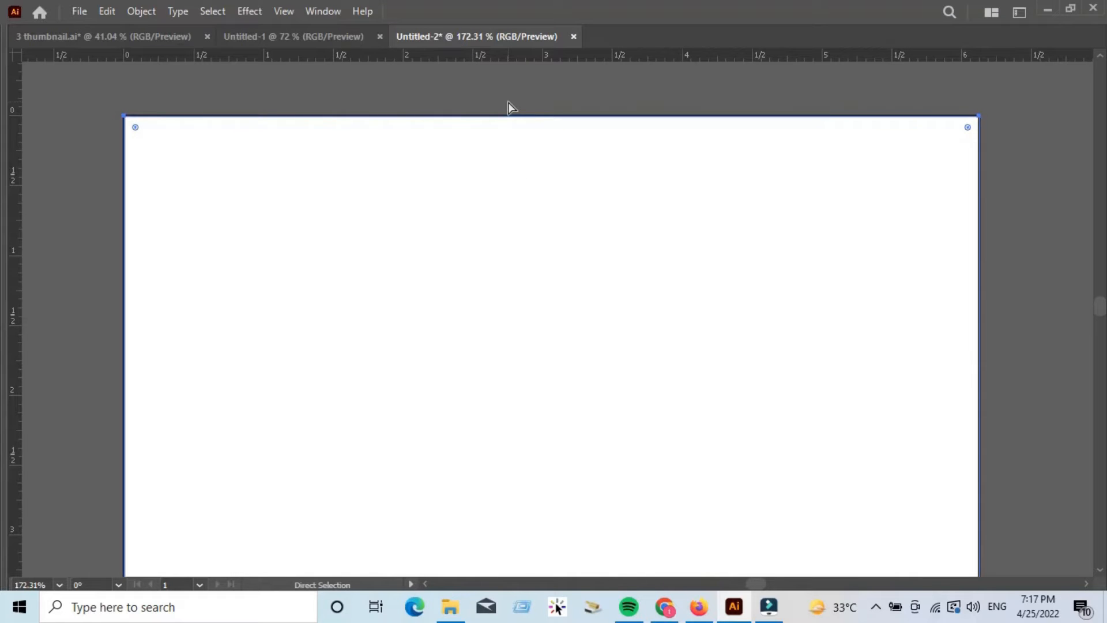
drag(510, 58, 553, 136)
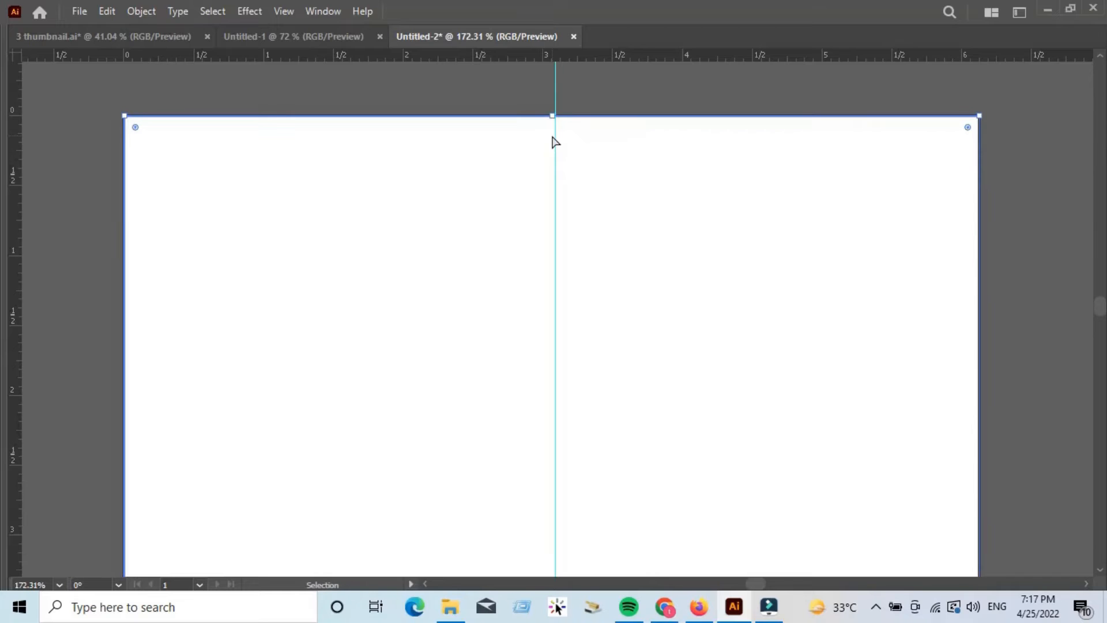
Unlock the guides and shift the vertical guide onto the midpoint of the rectangle's upper edge.
click(557, 80)
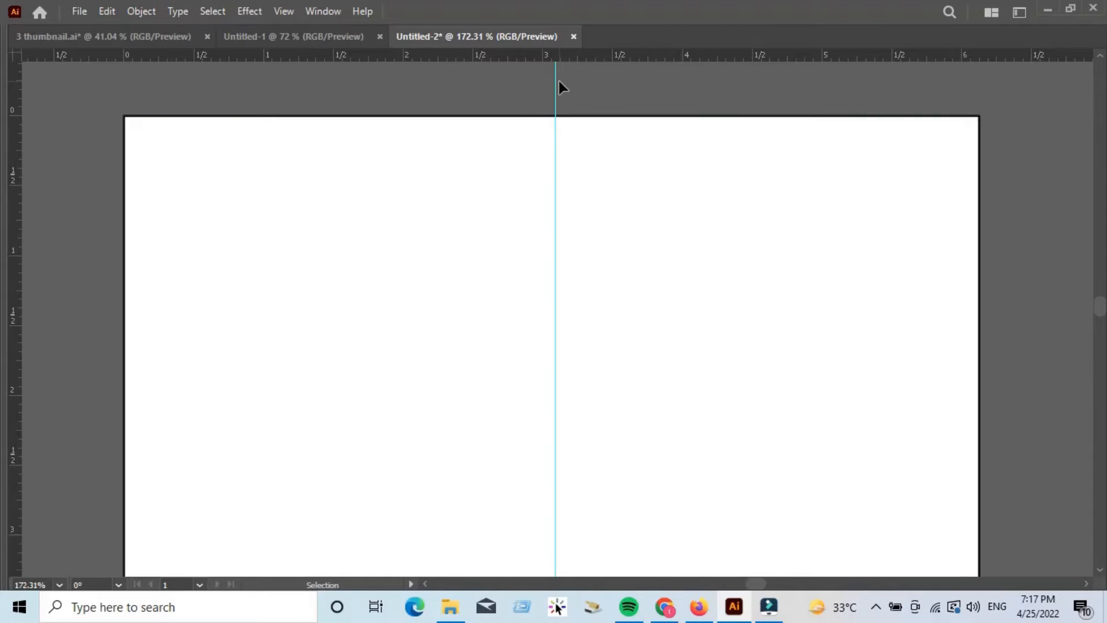
click(534, 117)
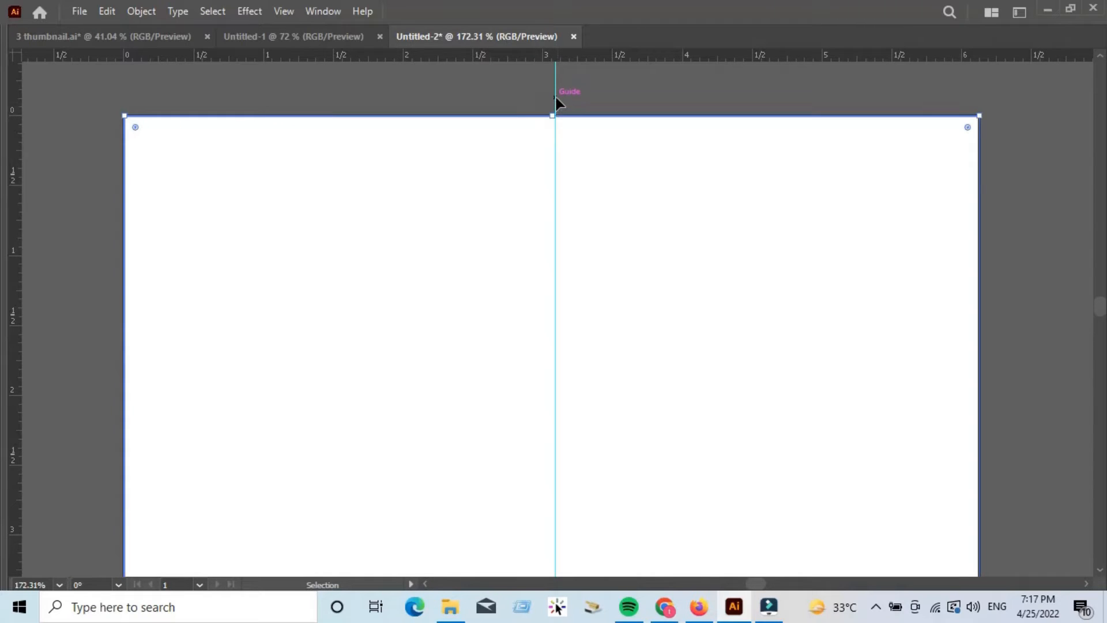
click(558, 94)
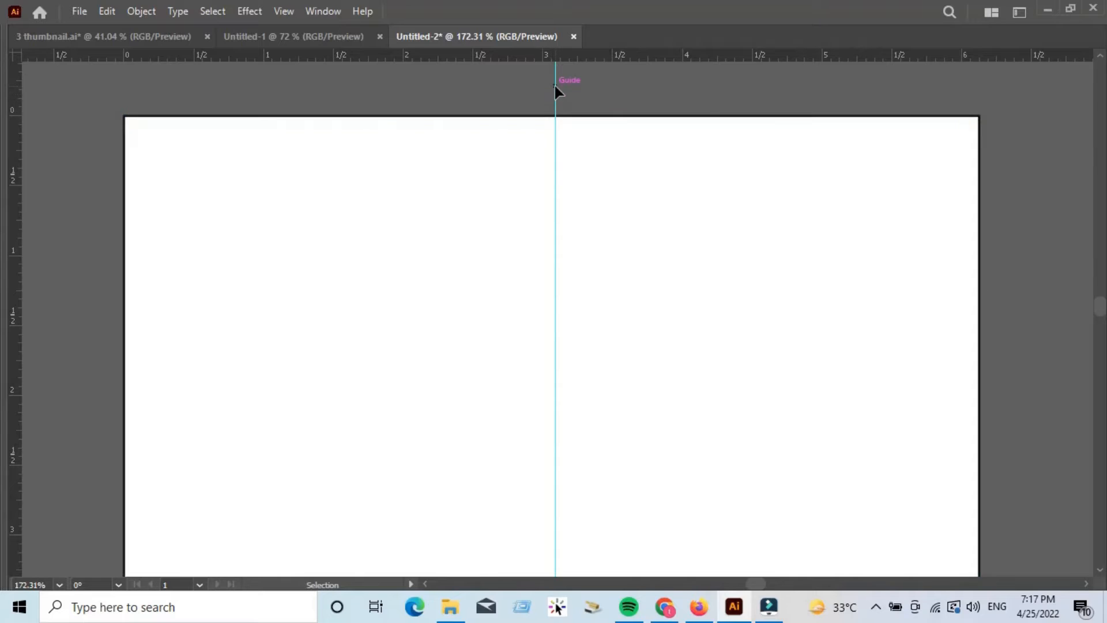
right_click(555, 86)
click(599, 254)
click(576, 143)
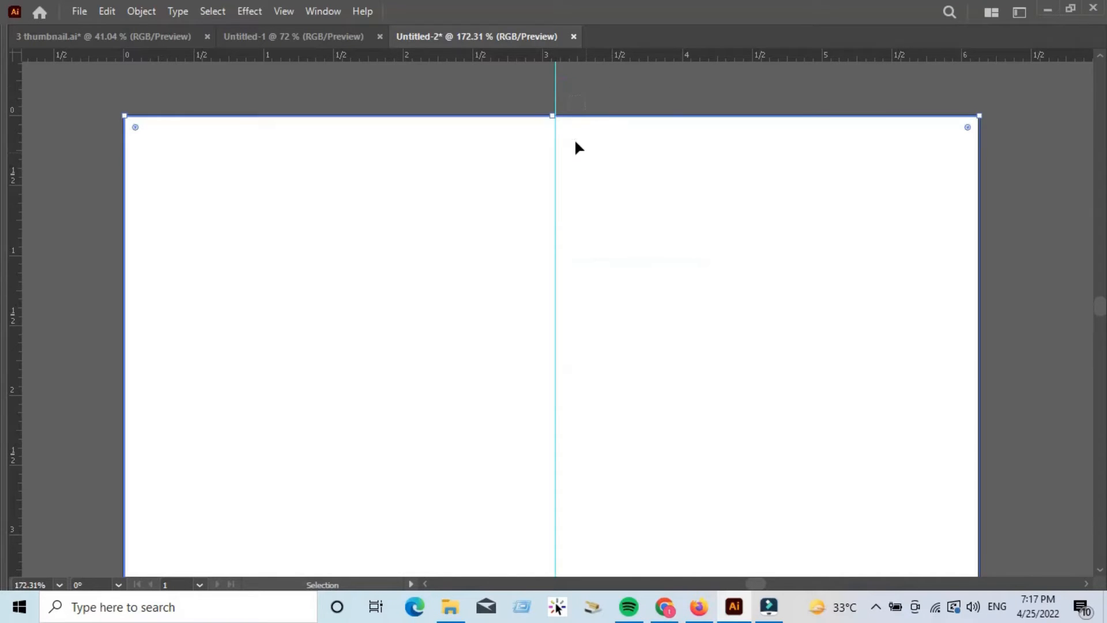
drag(556, 96, 552, 95)
click(603, 106)
click(608, 118)
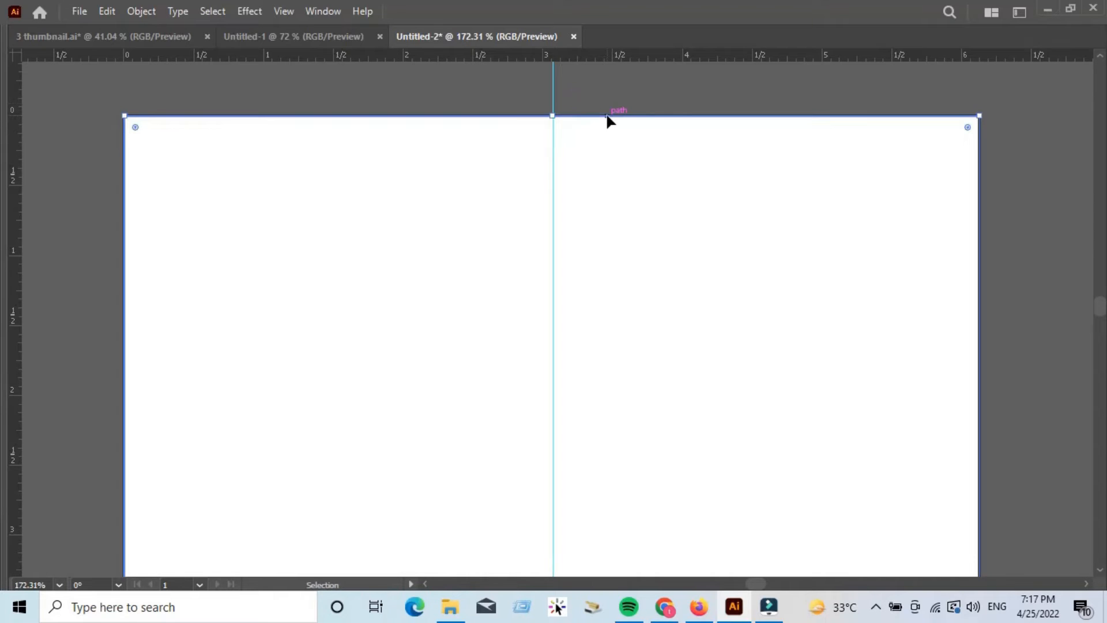
Add a horizontal guide through the rectangle's centre point.
key(space)
drag(662, 464, 663, 142)
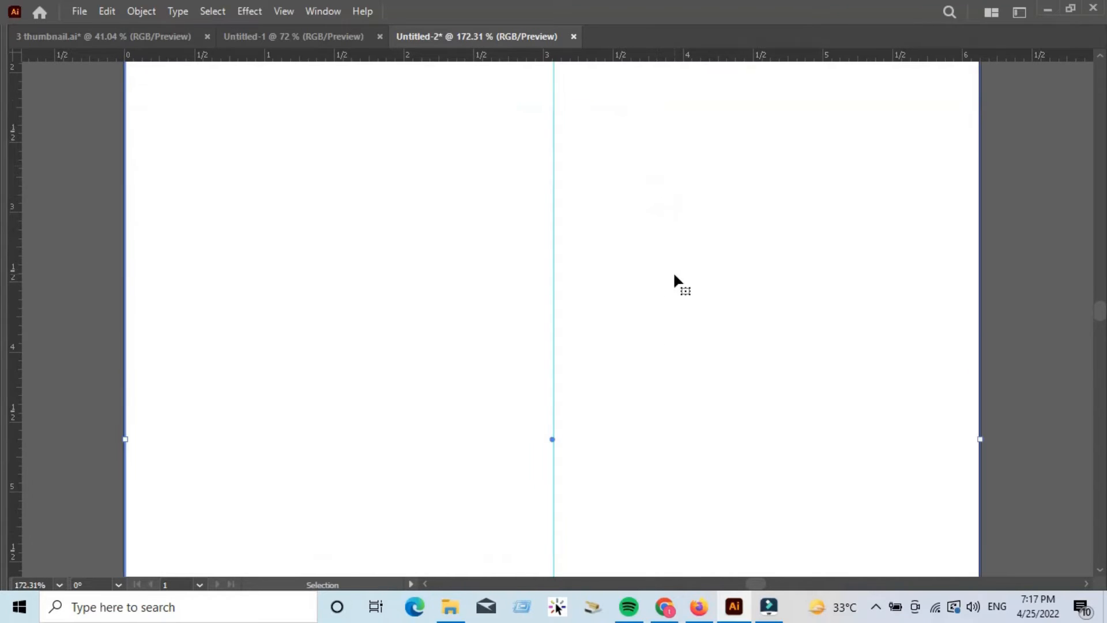
drag(672, 57, 746, 435)
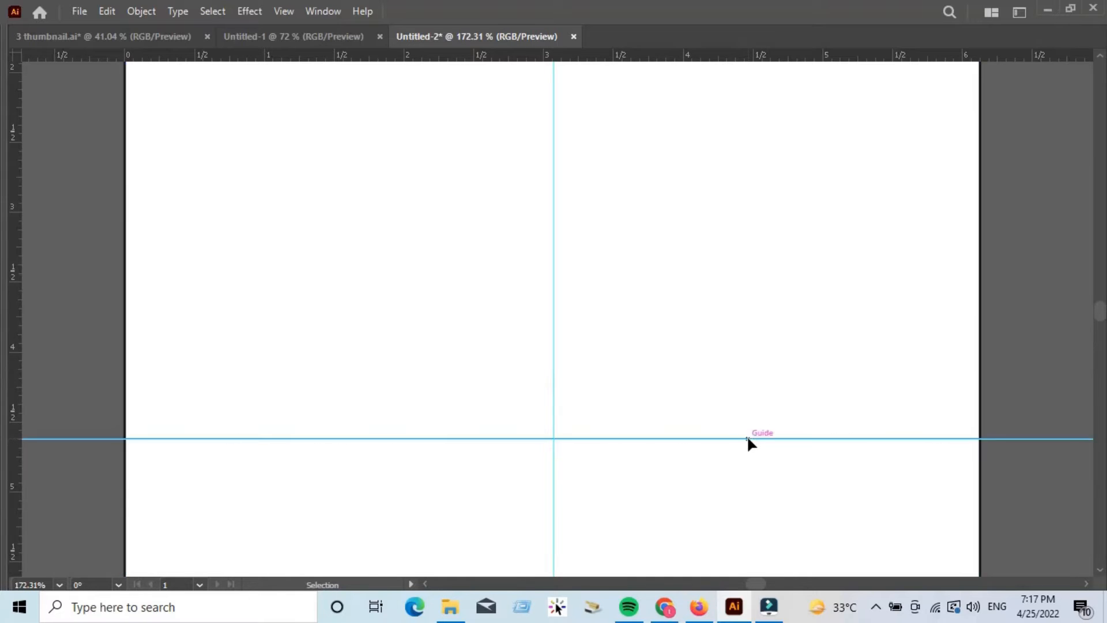
Offset the page rectangle's path by -0.375 in to create an inner margin rectangle.
key(ctrl+minus)
key(ctrl+minus)
key(ctrl+minus)
key(ctrl+minus)
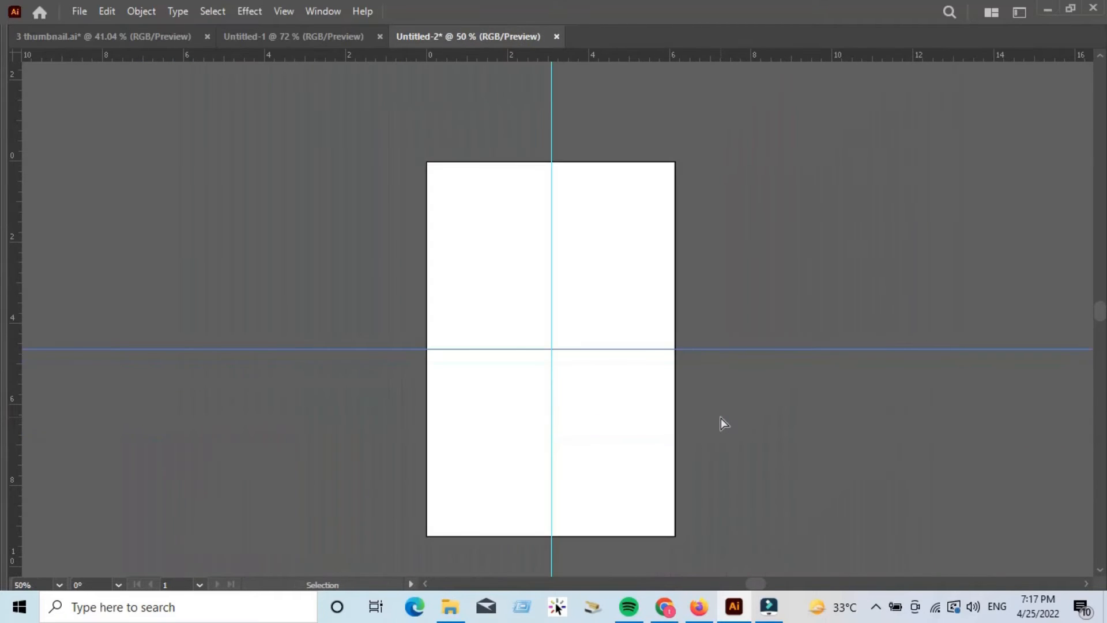
click(459, 164)
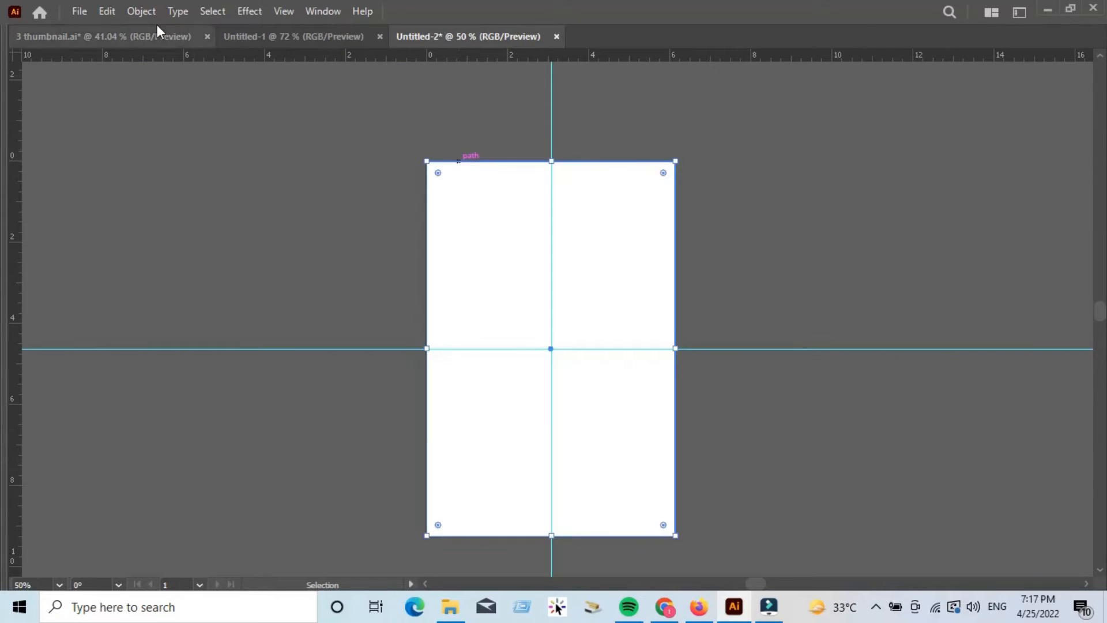
click(139, 11)
mouse_move(199, 392)
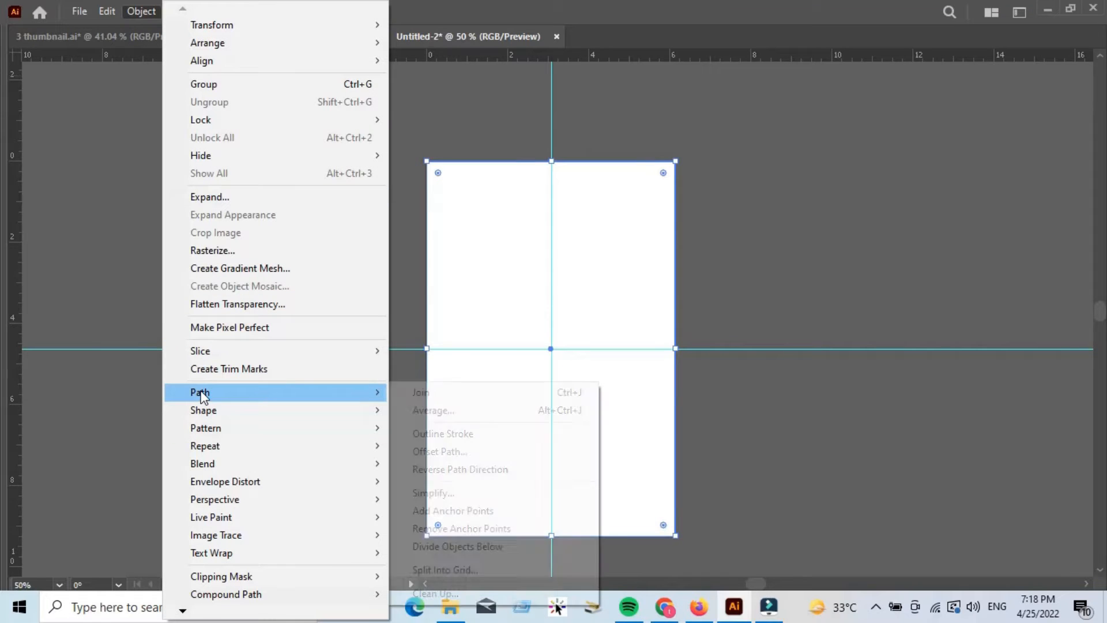
click(440, 451)
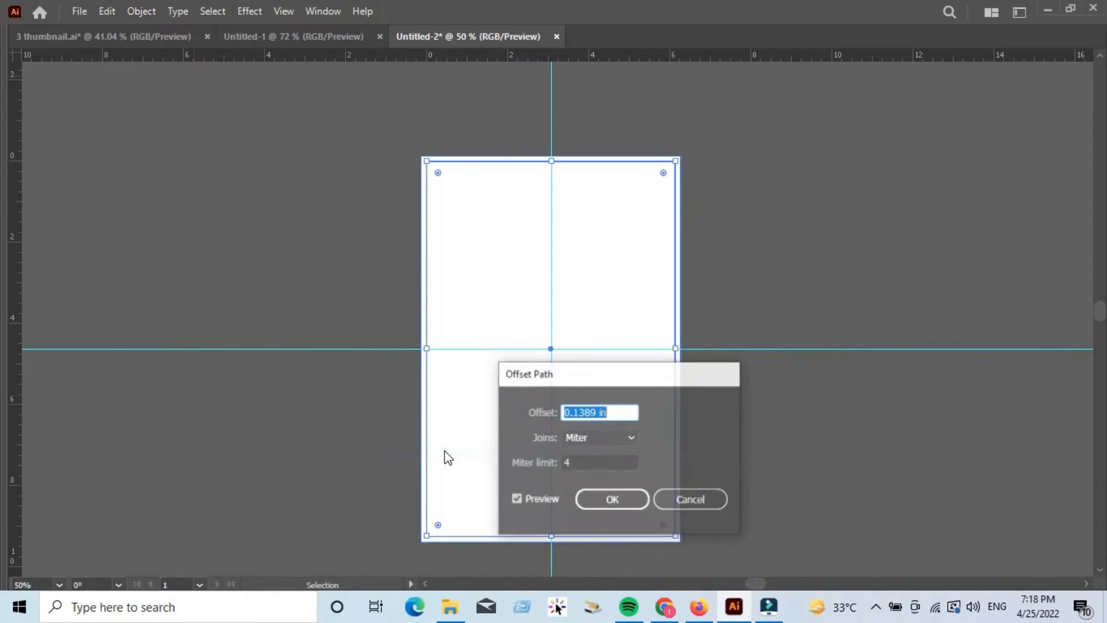
drag(598, 410, 523, 408)
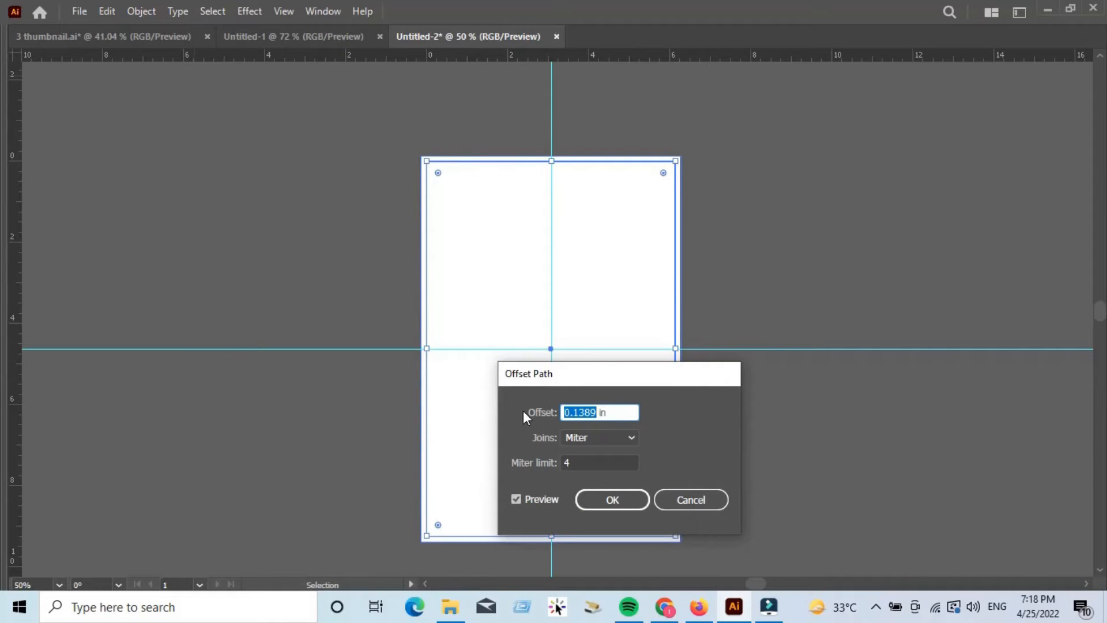
text(-.375)
click(607, 504)
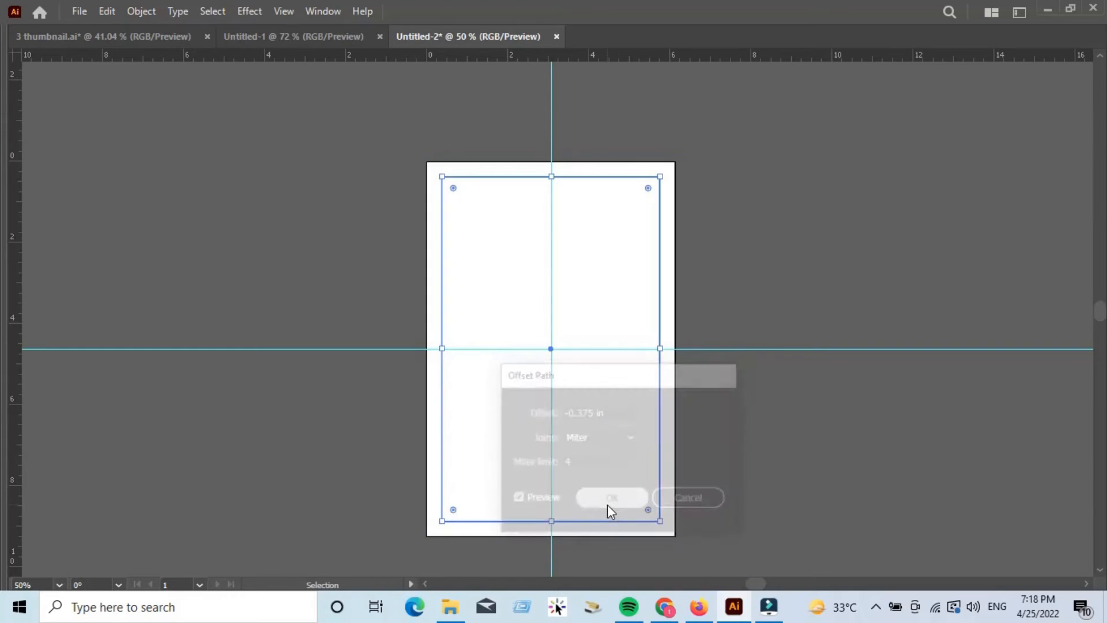
click(717, 322)
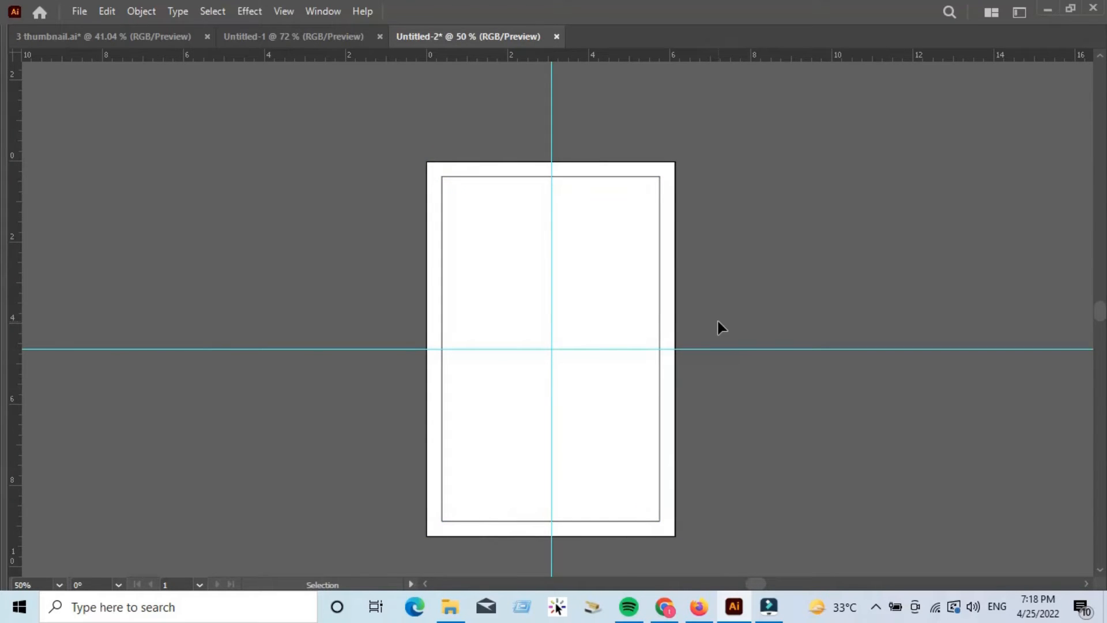
Bring back the hidden panels and close the Glyphs and Symbols panels to free up the canvas.
key(Tab)
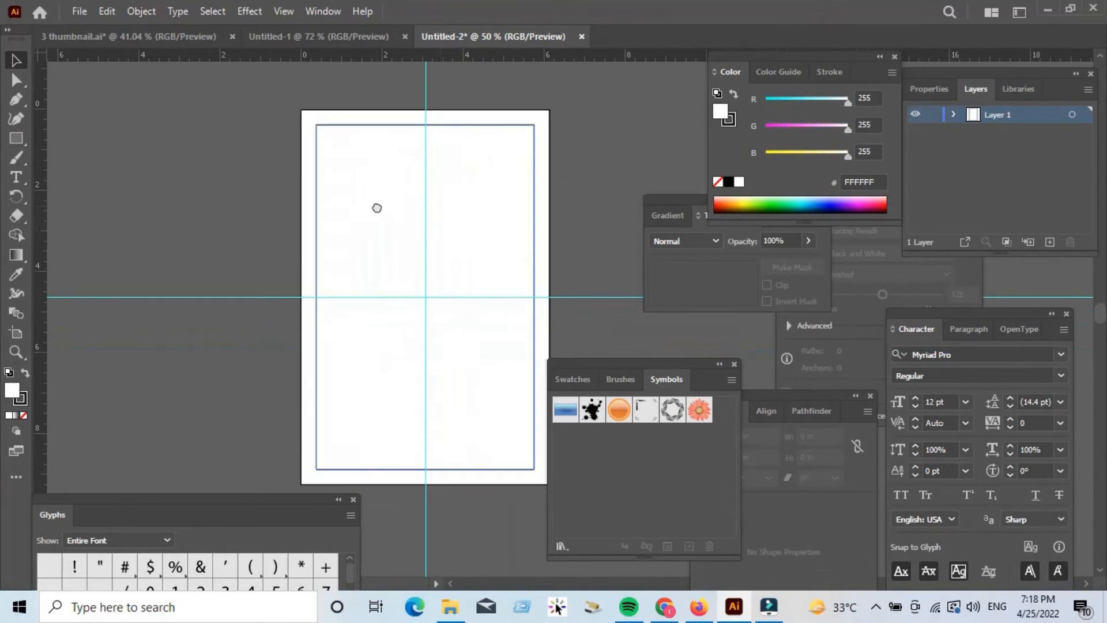
drag(440, 229, 372, 208)
click(353, 499)
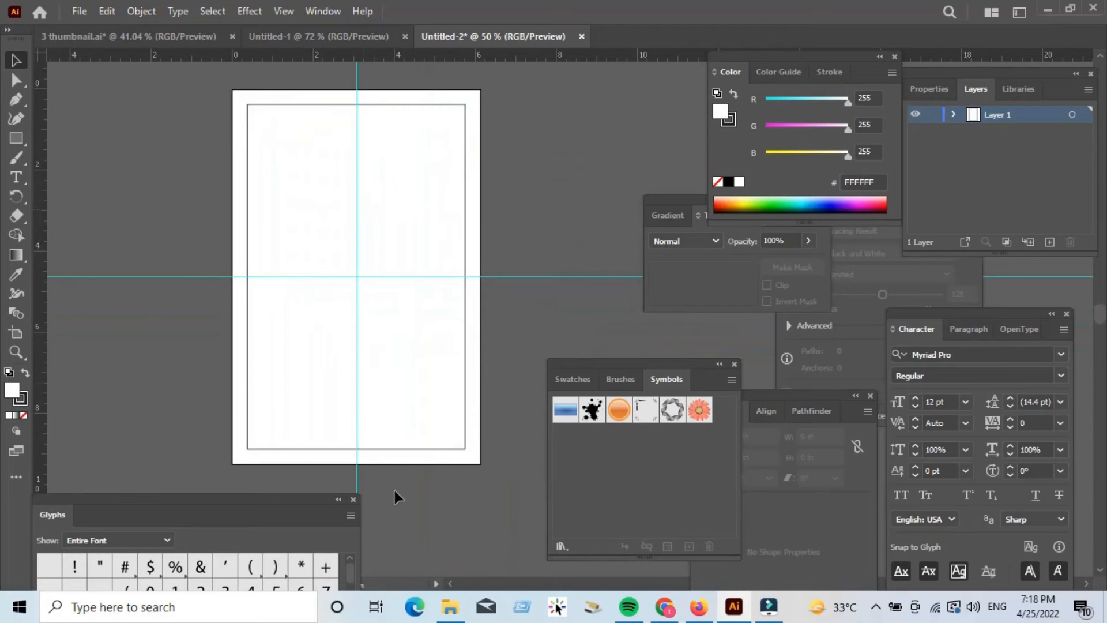
click(734, 364)
mouse_move(565, 294)
mouse_down()
mouse_move(586, 388)
mouse_move(588, 324)
mouse_up()
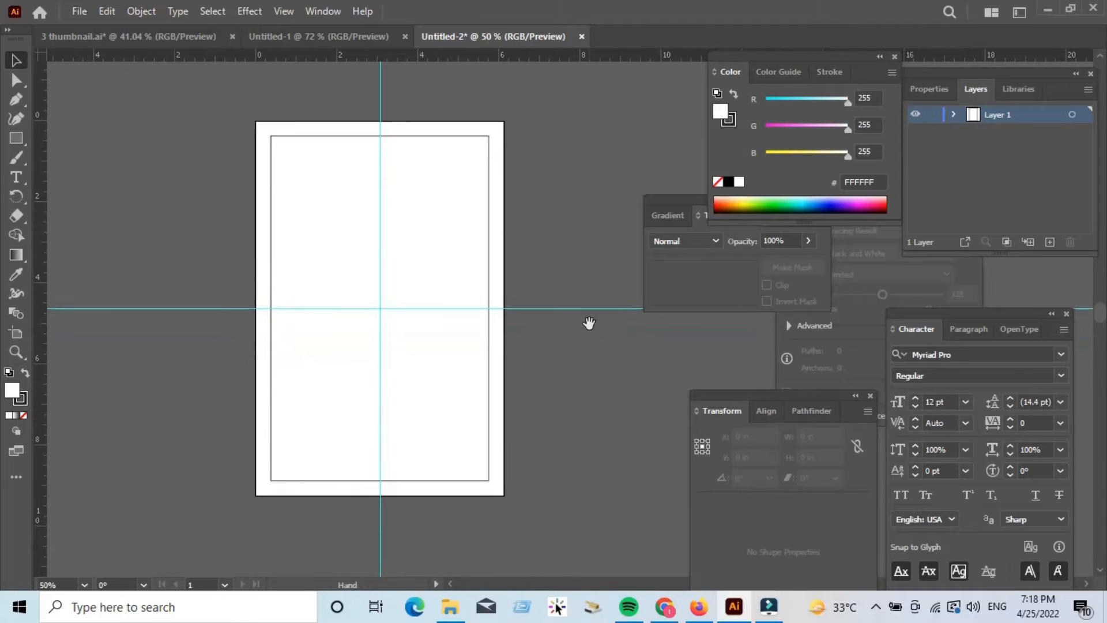
Create a slightly smaller centred copy of the margin rectangle and turn the original margin rectangle into a guide.
click(271, 196)
key(a)
click(272, 196)
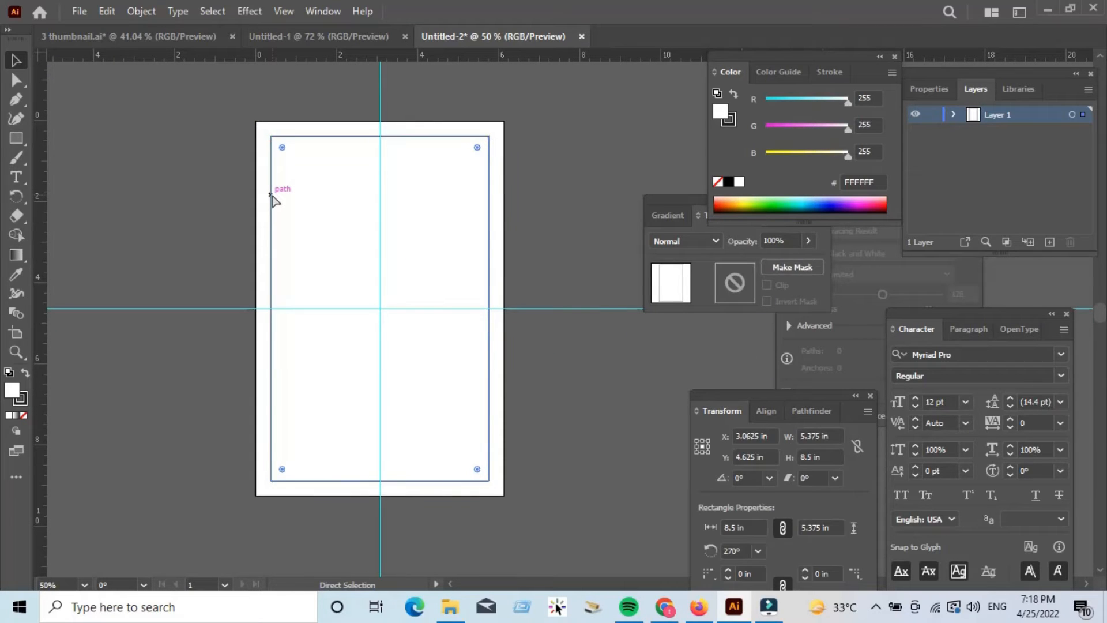
click(273, 199)
key(v)
click(271, 196)
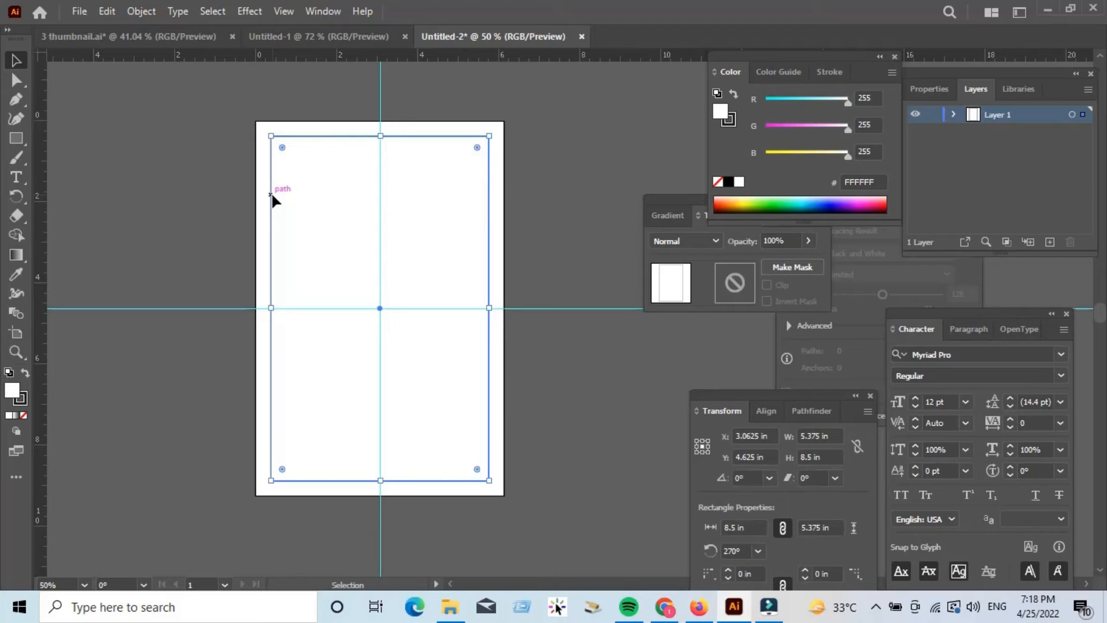
drag(489, 480, 484, 474)
key(ctrl+z)
key(ctrl+[)
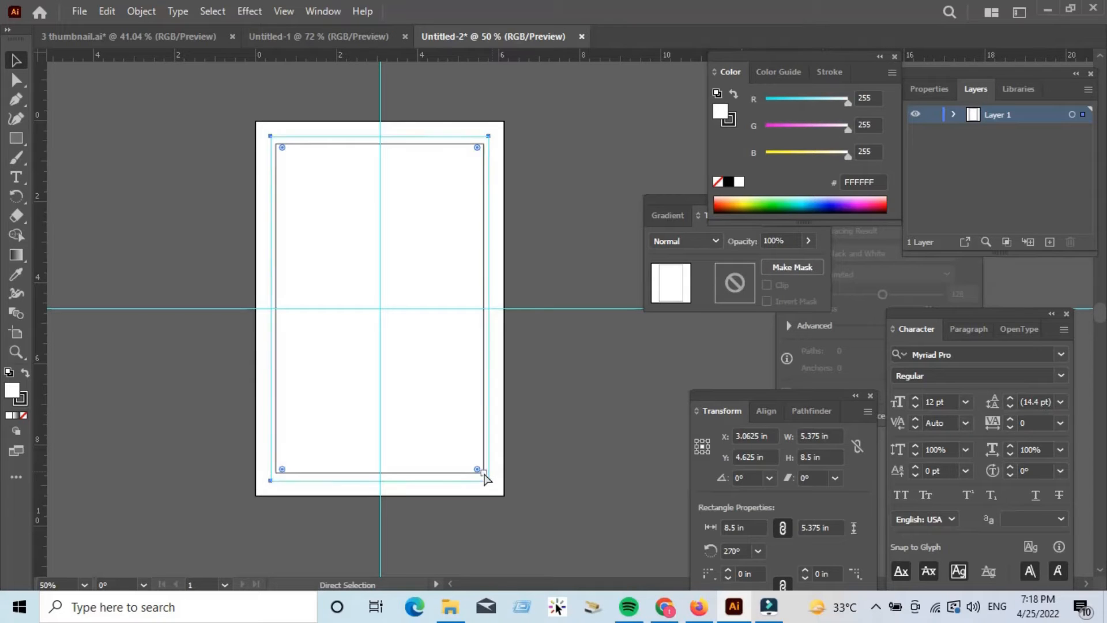
click(521, 134)
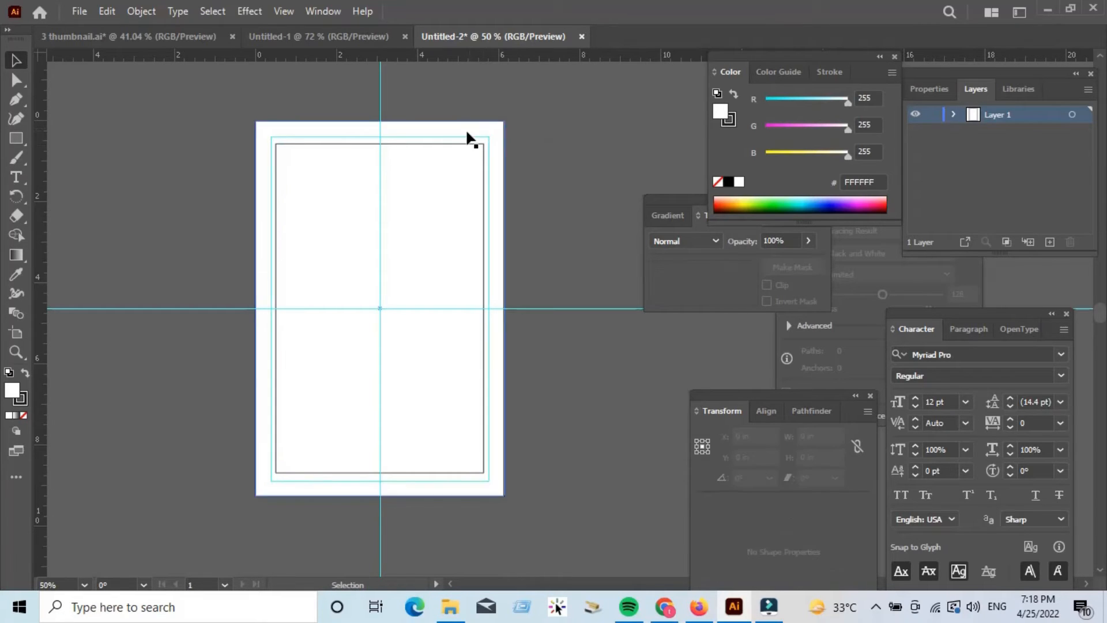
Remove the fill from the margin guide rectangle and from the inner frame rectangle.
click(462, 146)
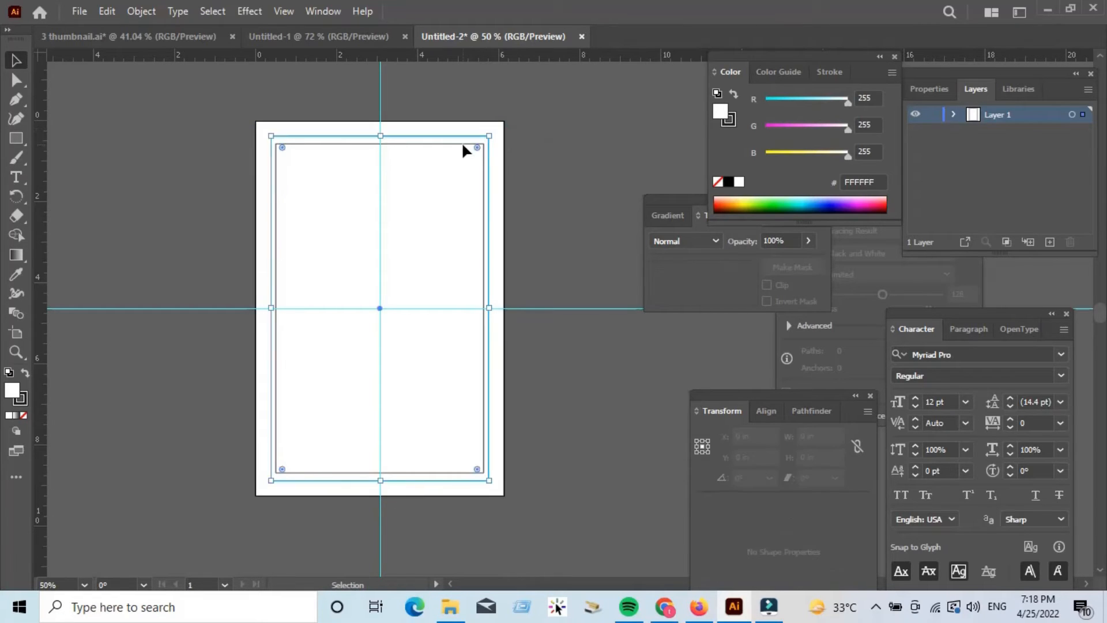
click(718, 183)
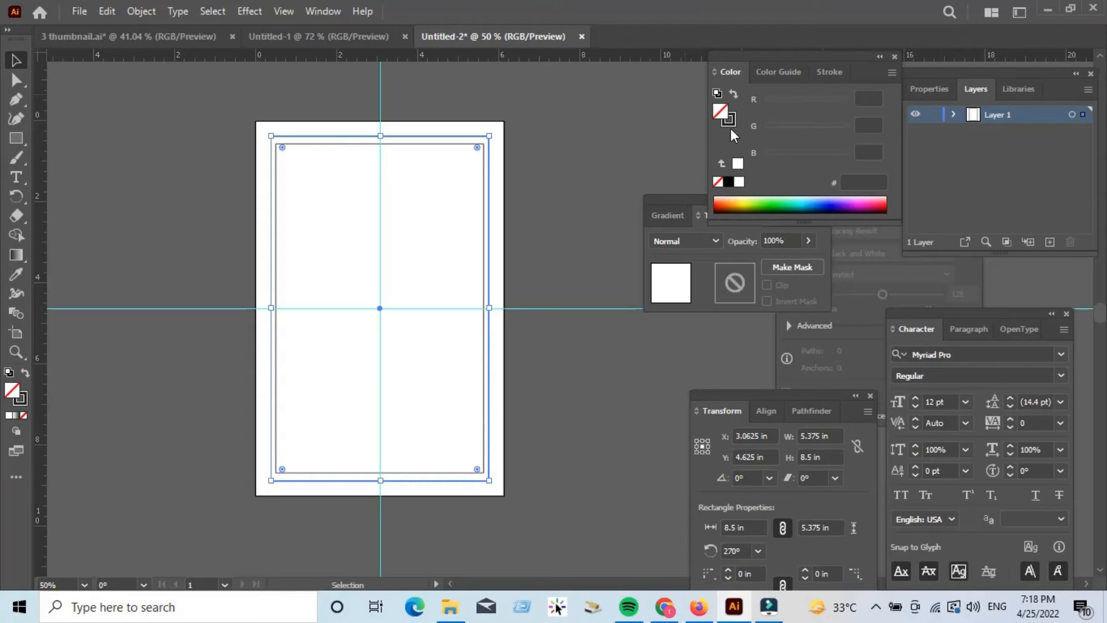
click(652, 142)
click(432, 144)
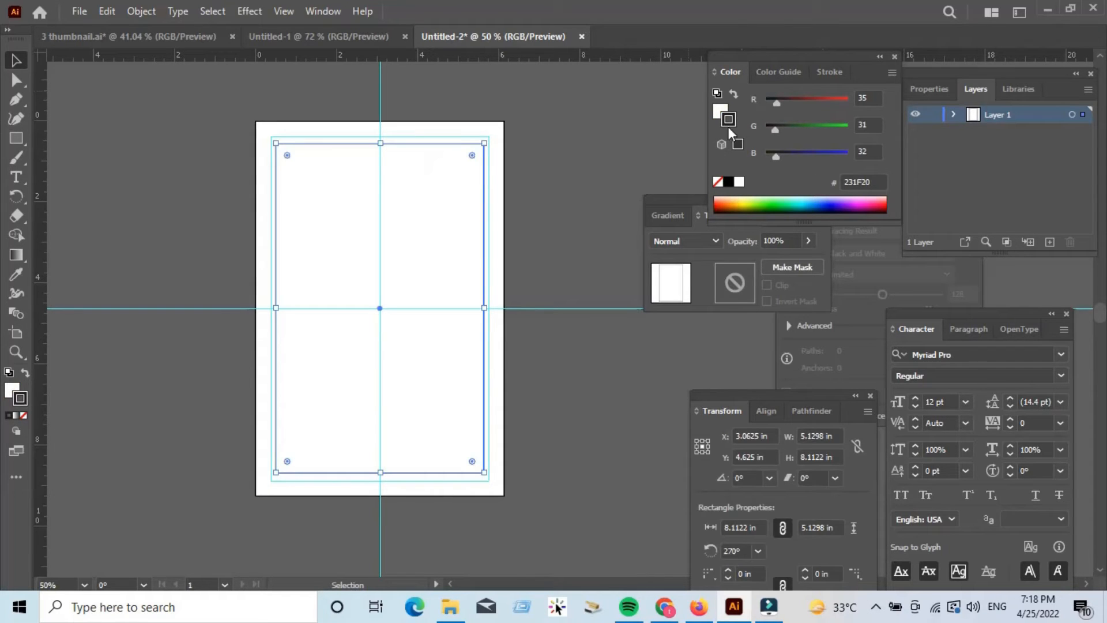
click(724, 110)
click(718, 183)
click(625, 138)
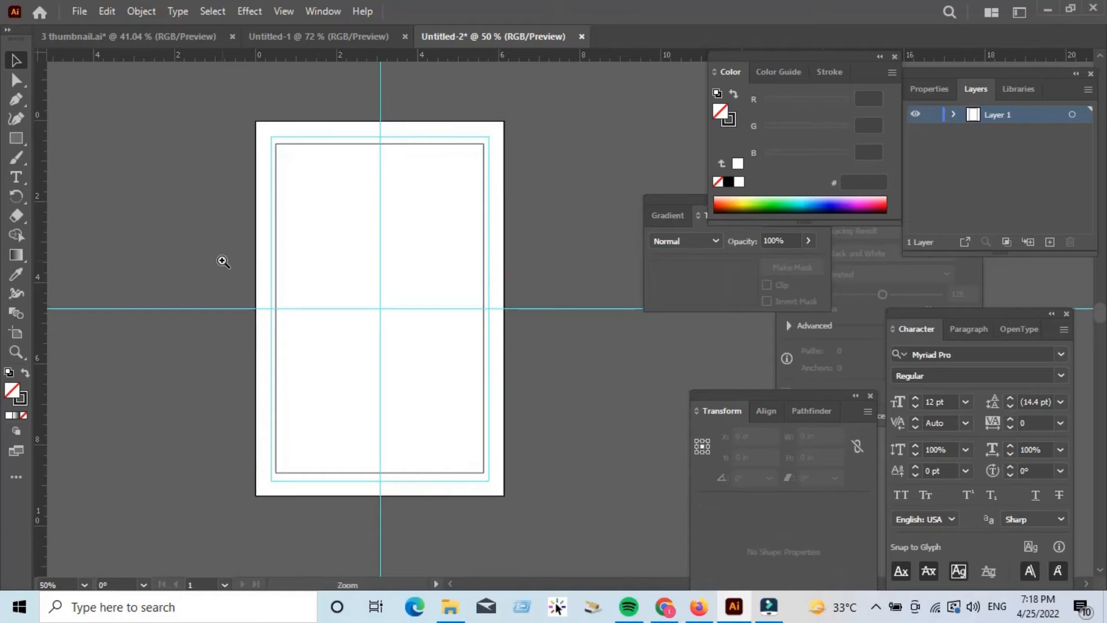
Draw a straight horizontal Pen line about 5.13 in long across the inner frame, just below its top edge.
alt+scroll(223, 260, up, 2)
drag(328, 188, 326, 239)
click(278, 386)
drag(277, 386, 279, 389)
click(65, 141)
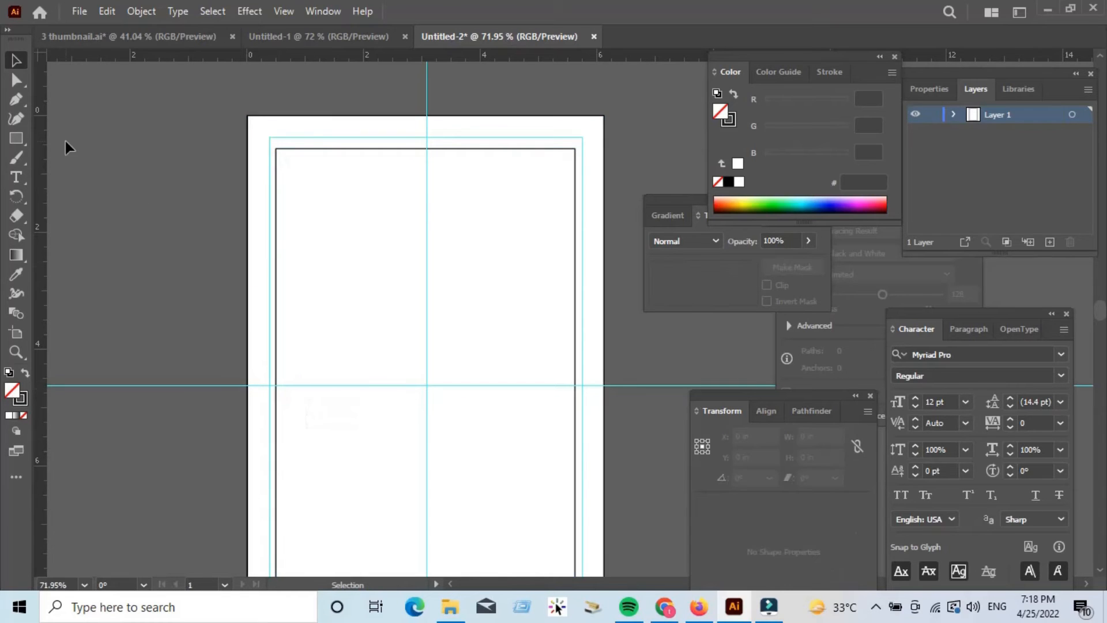
click(13, 101)
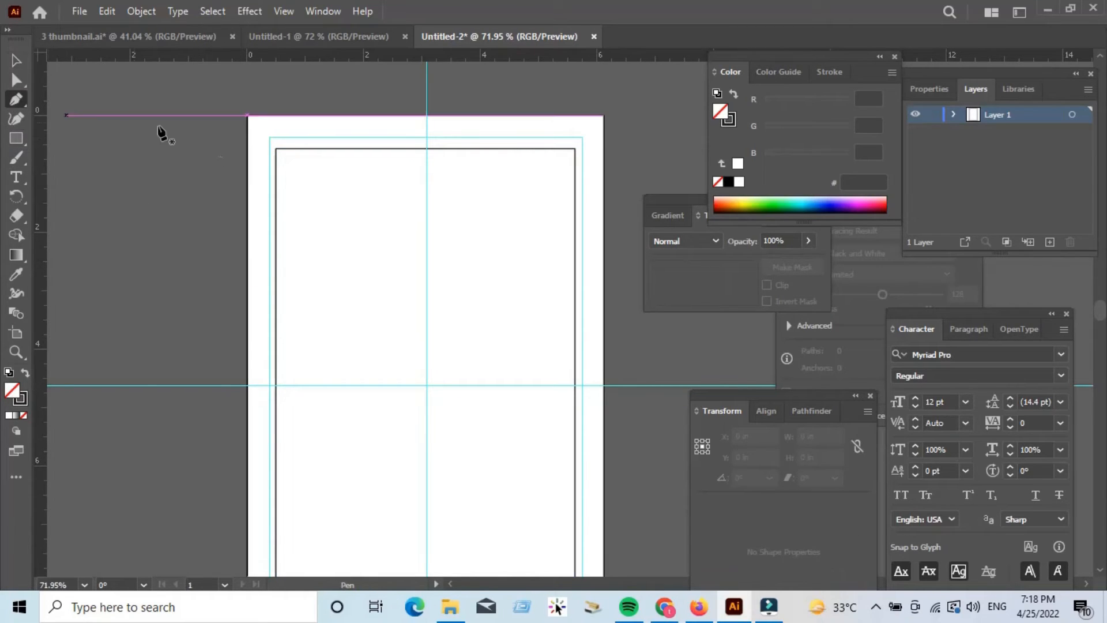
click(275, 170)
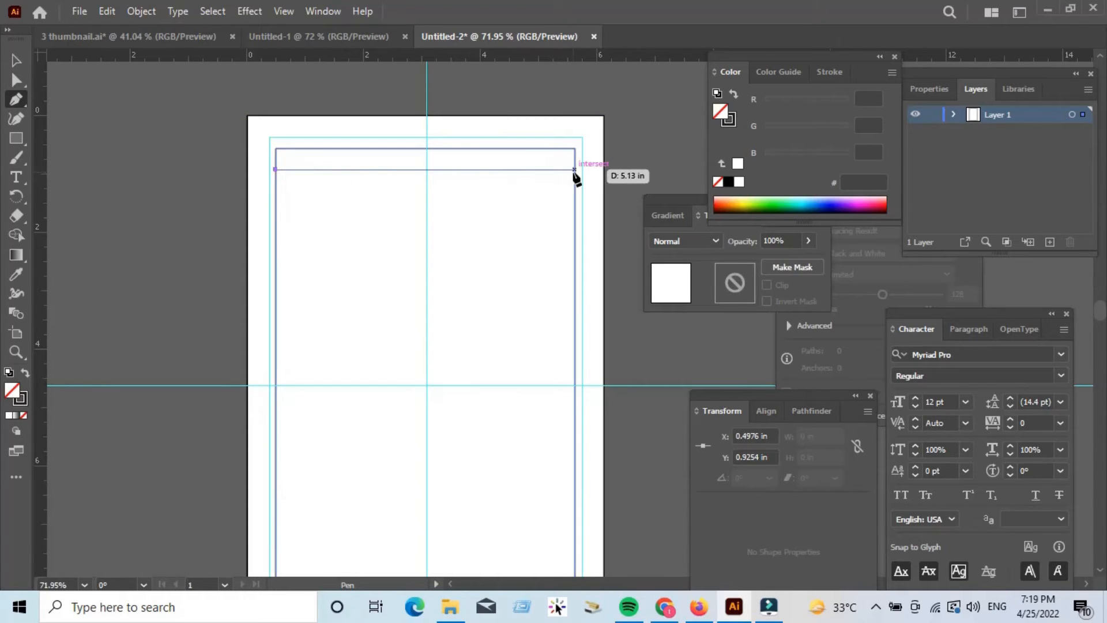
click(574, 169)
click(16, 60)
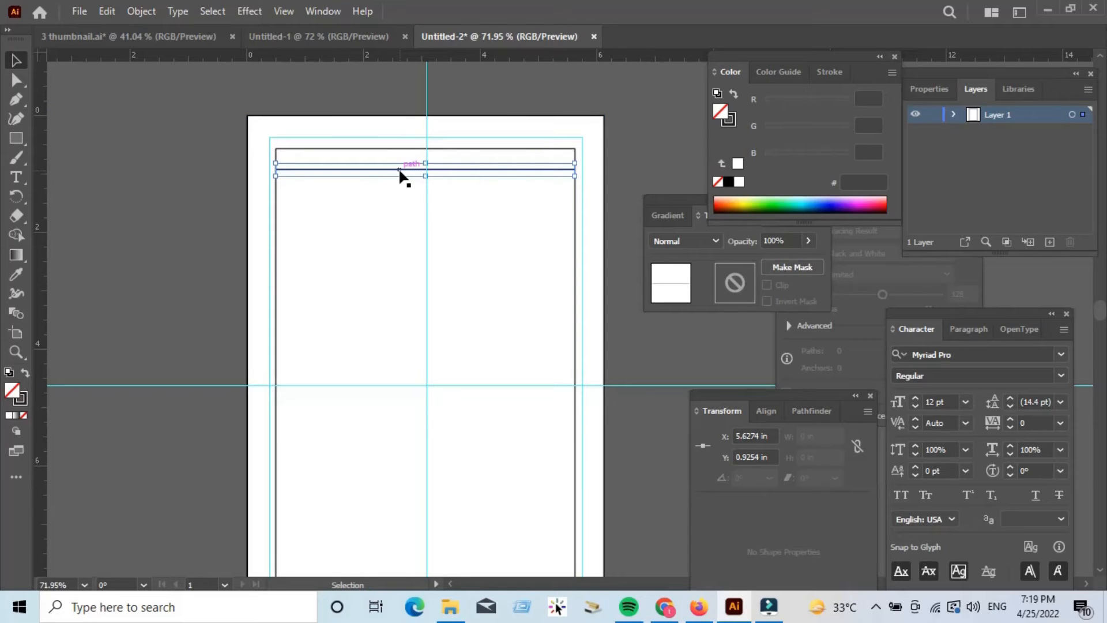
Copy the line about 0.4 in straight down and repeat the duplication until evenly spaced lines fill the frame to its bottom edge.
drag(399, 175, 403, 197)
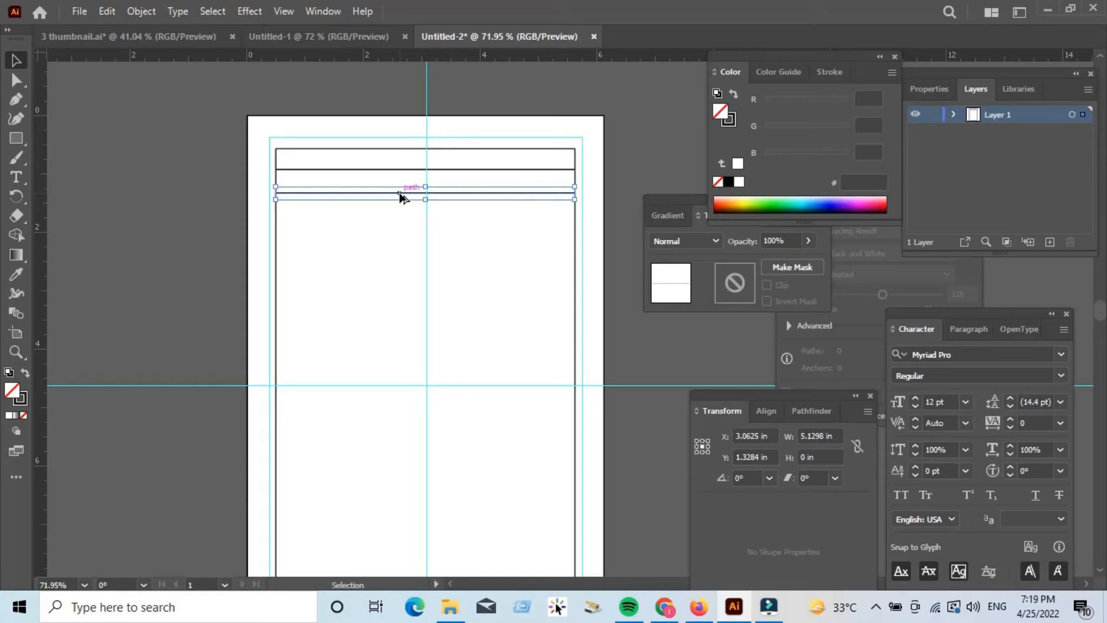
key(ctrl+d)
key(ctrl+d)
key(ctrl+d)
key(ctrl+d)
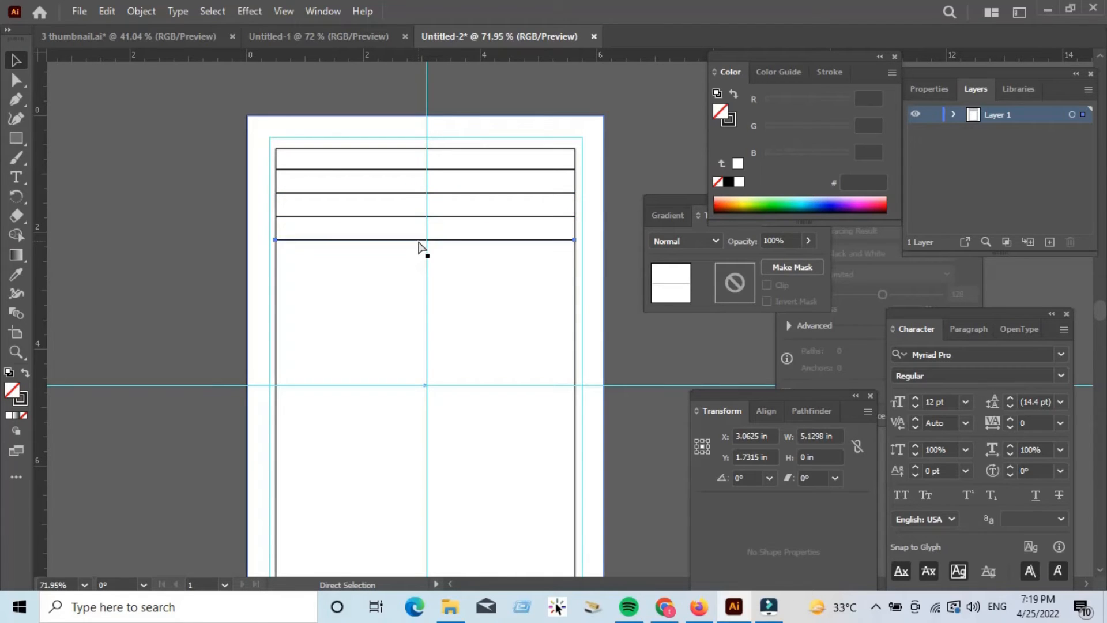
key(ctrl+d)
key(ctrl+d)
key(ctrl+d)
key(ctrl+d)
key(ctrl+d)
key(ctrl+d)
key(ctrl+d)
key(ctrl+d)
key(ctrl+d)
key(ctrl+d)
key(ctrl+d)
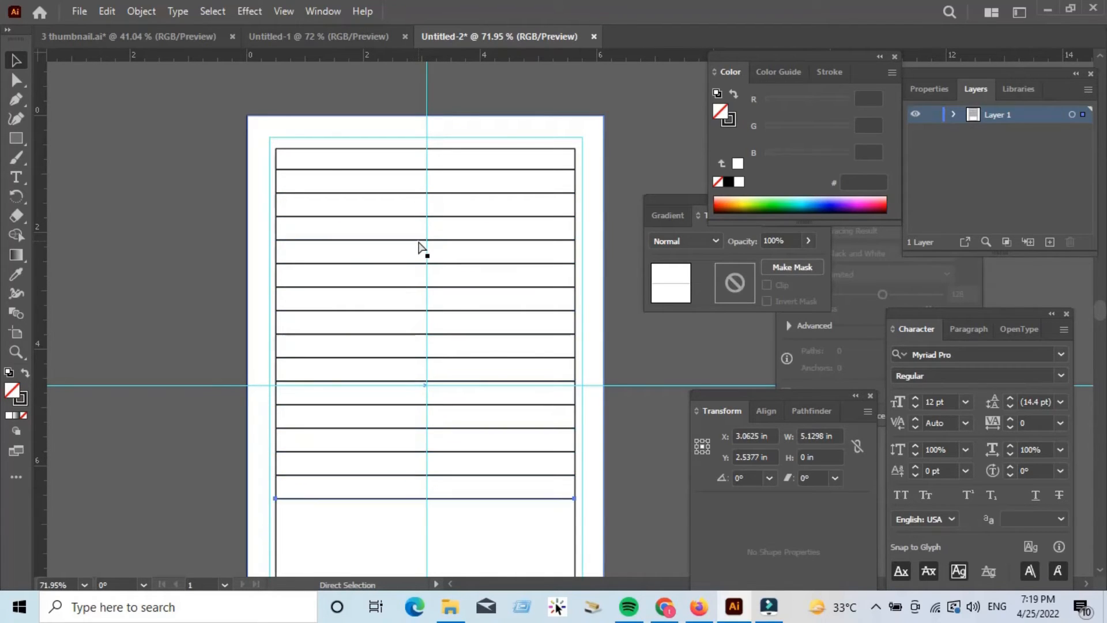
key(ctrl+d)
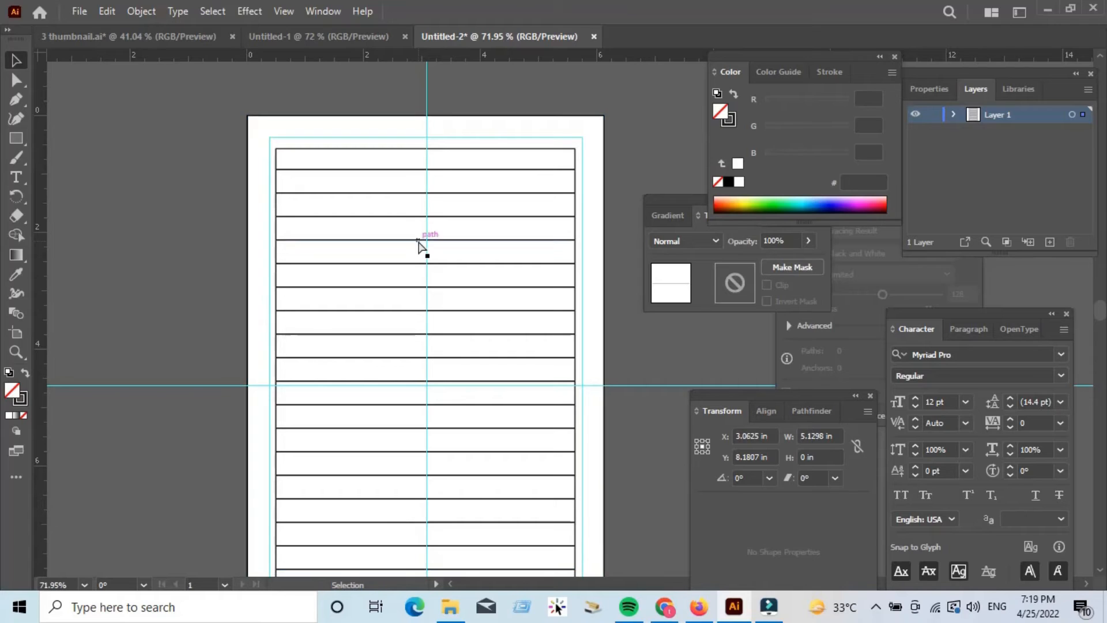
key(ctrl+d)
scroll(421, 249, down, 3)
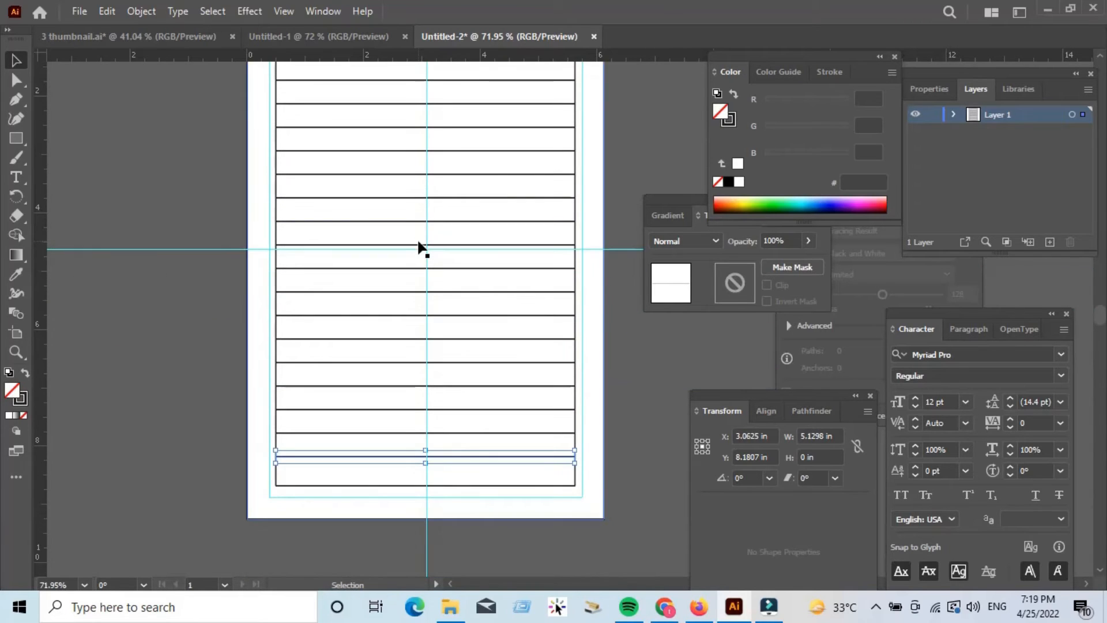
key(a)
key(ctrl+d)
key(v)
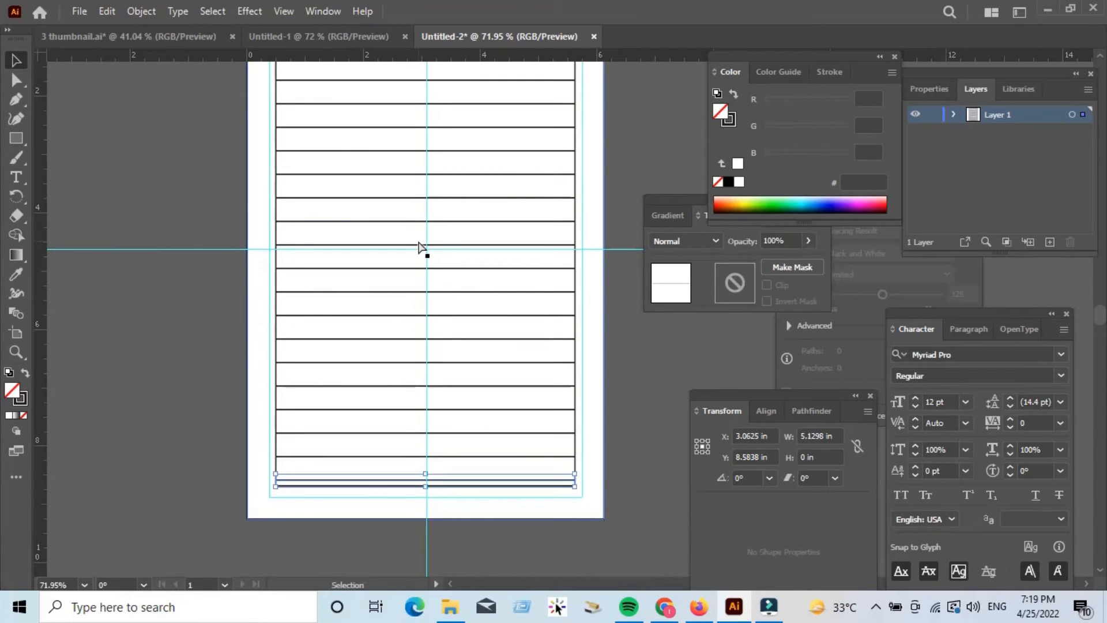
Delete the inner frame rectangle around the ruled lines.
click(141, 413)
click(311, 486)
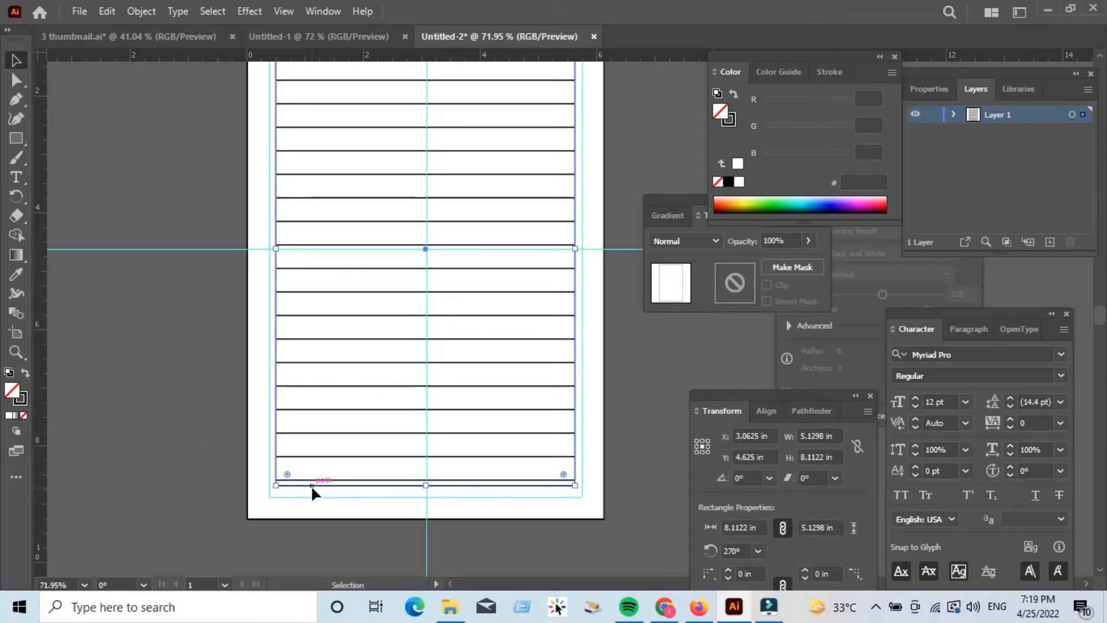
key(Delete)
key(space)
drag(251, 307, 239, 388)
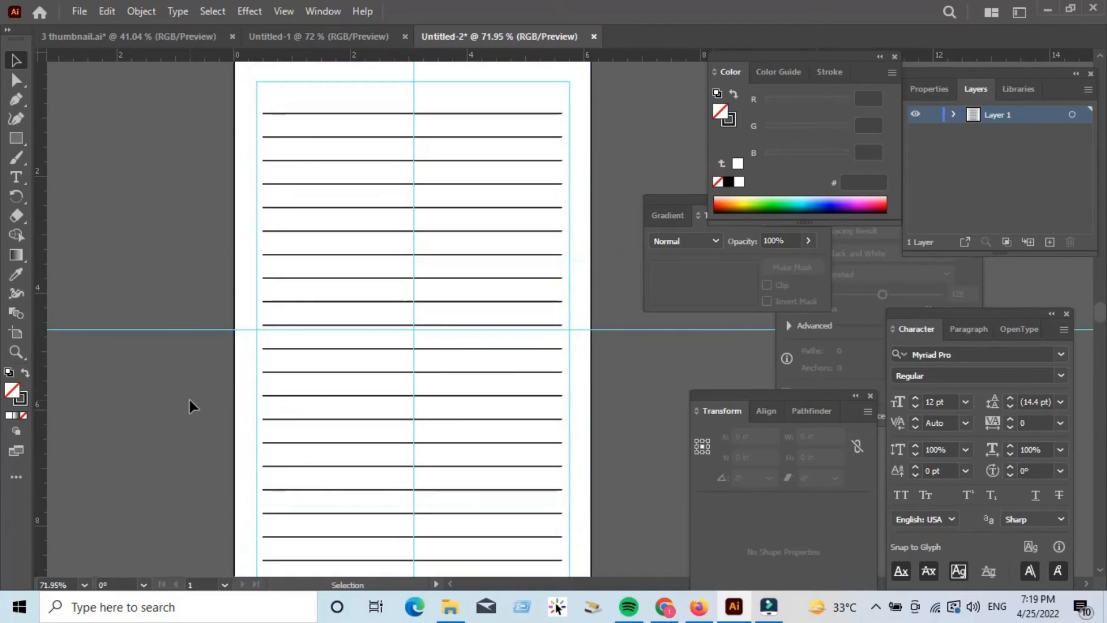
key(ctrl+minus)
key(ctrl+minus)
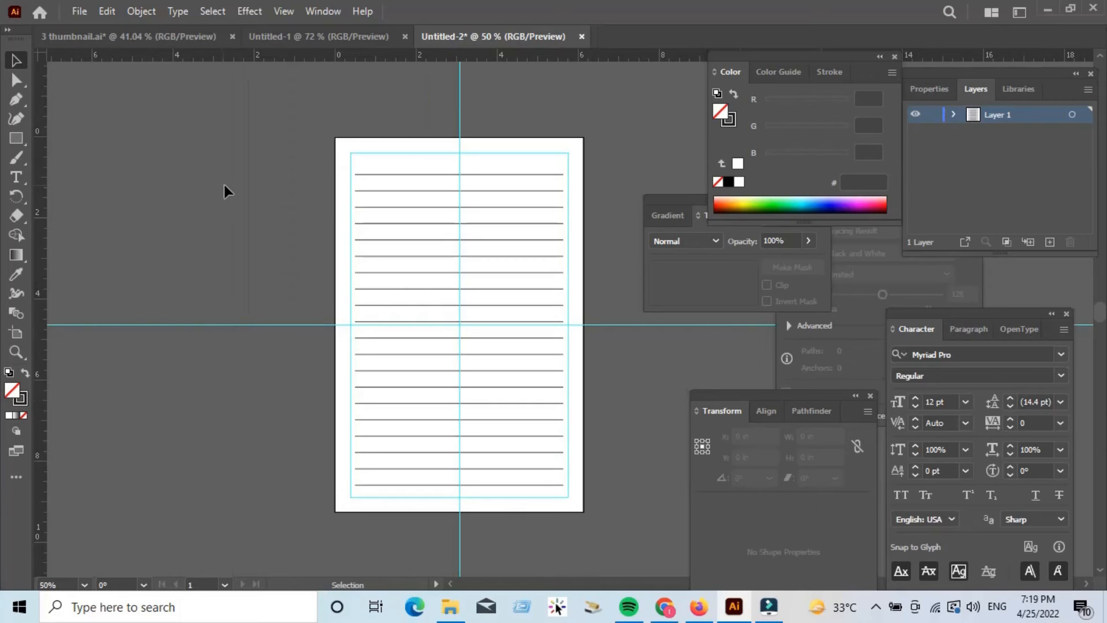
click(80, 11)
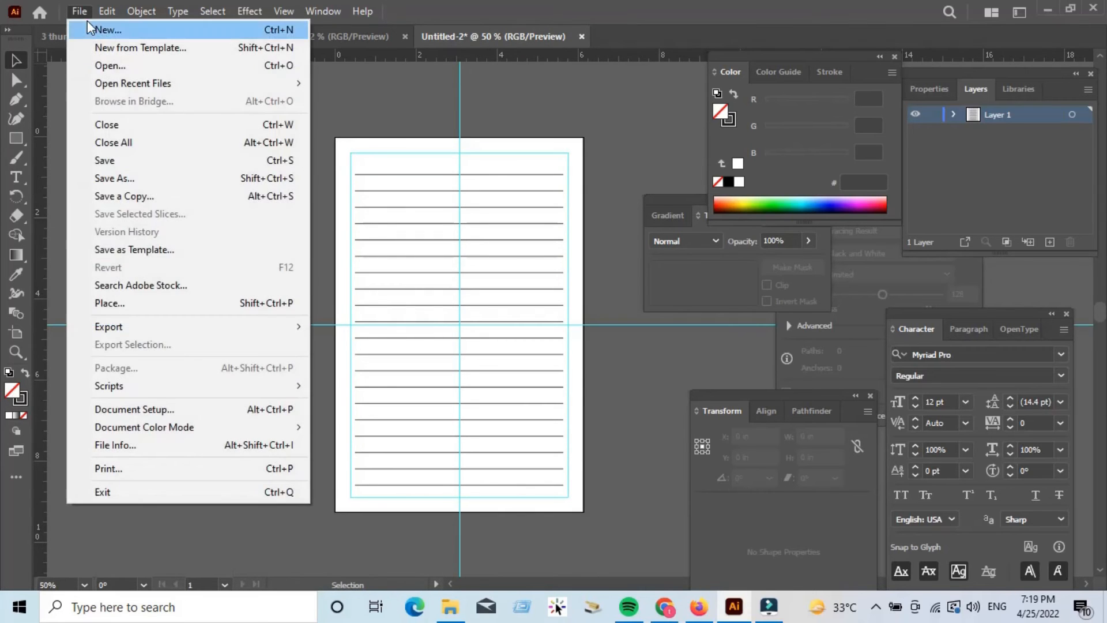
click(114, 180)
click(229, 326)
click(203, 352)
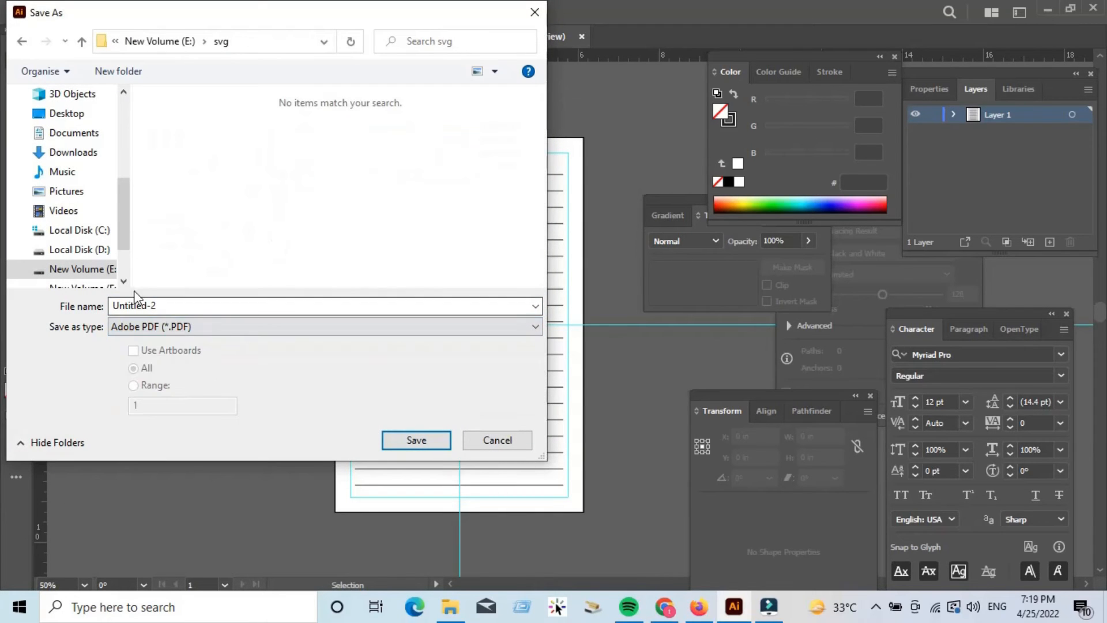
drag(120, 192, 121, 101)
click(66, 126)
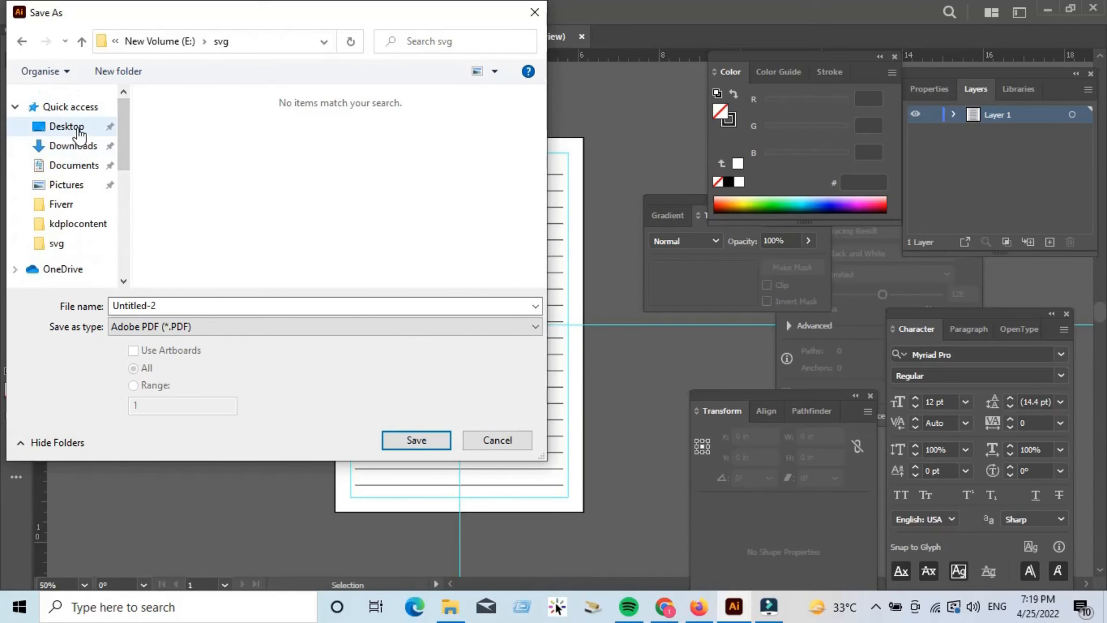
click(205, 310)
text(line note)
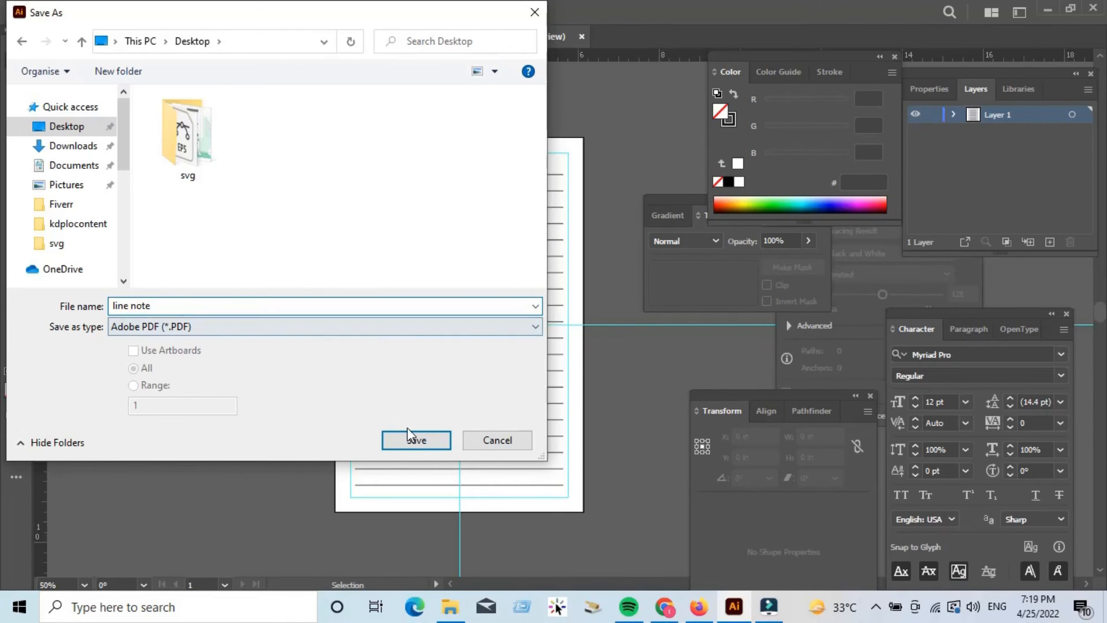
click(484, 440)
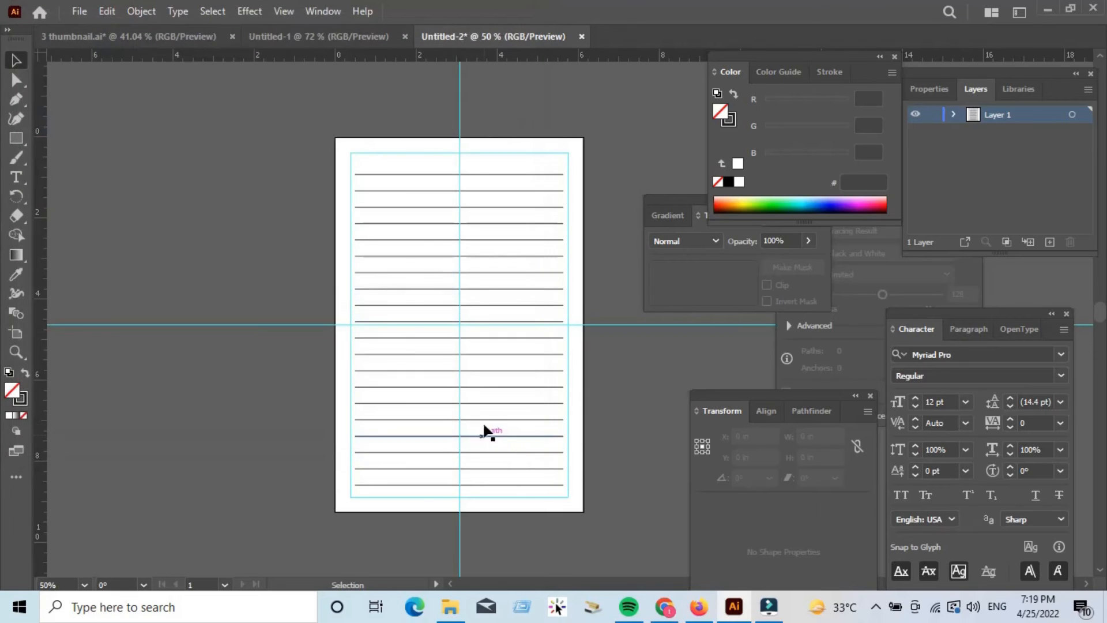
Add a point text reading "Note" just above the page.
key(ctrl+space)
drag(427, 142, 585, 357)
key(space)
drag(471, 246, 353, 235)
click(23, 176)
click(263, 107)
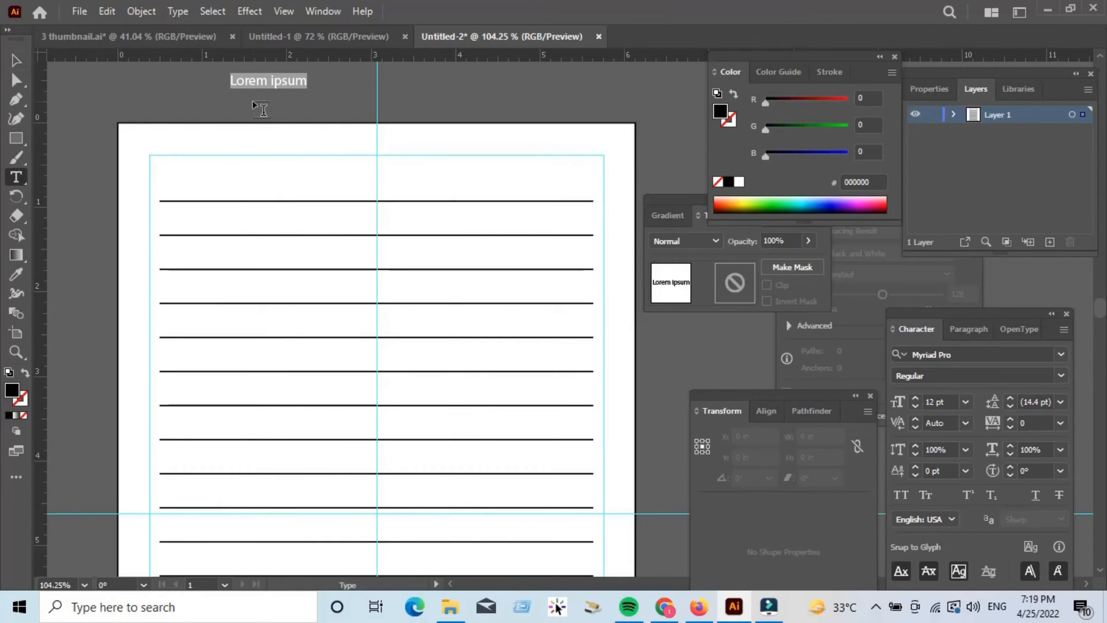
text(Note)
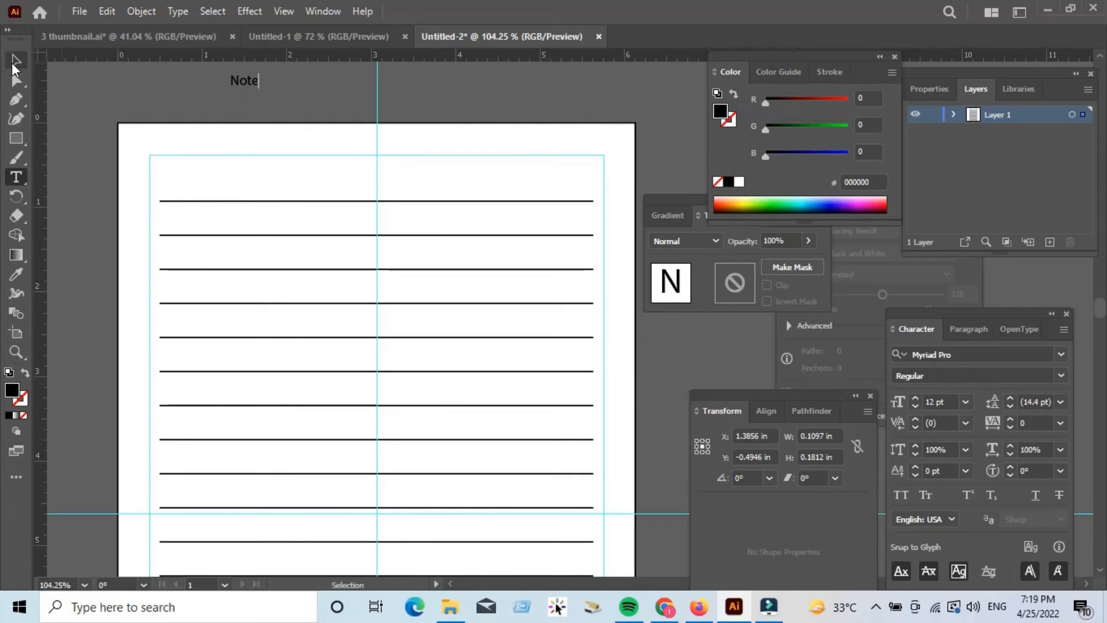
key(Escape)
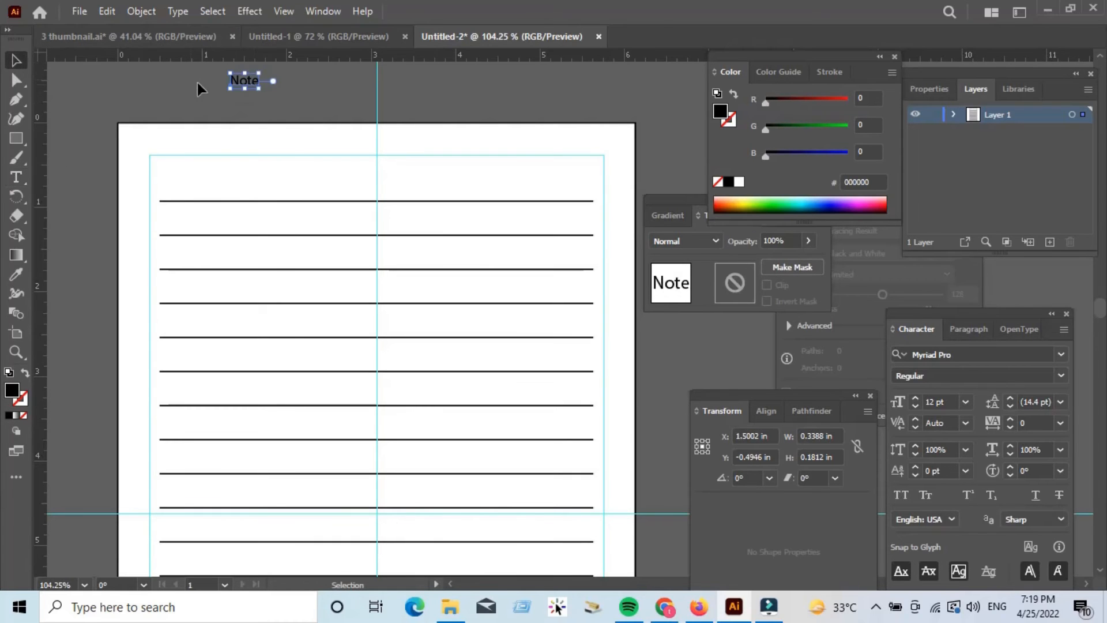
Scale the Note text to about 16.6 pt and centre it on the vertical guide above the first ruled line.
drag(263, 88, 398, 197)
click(316, 85)
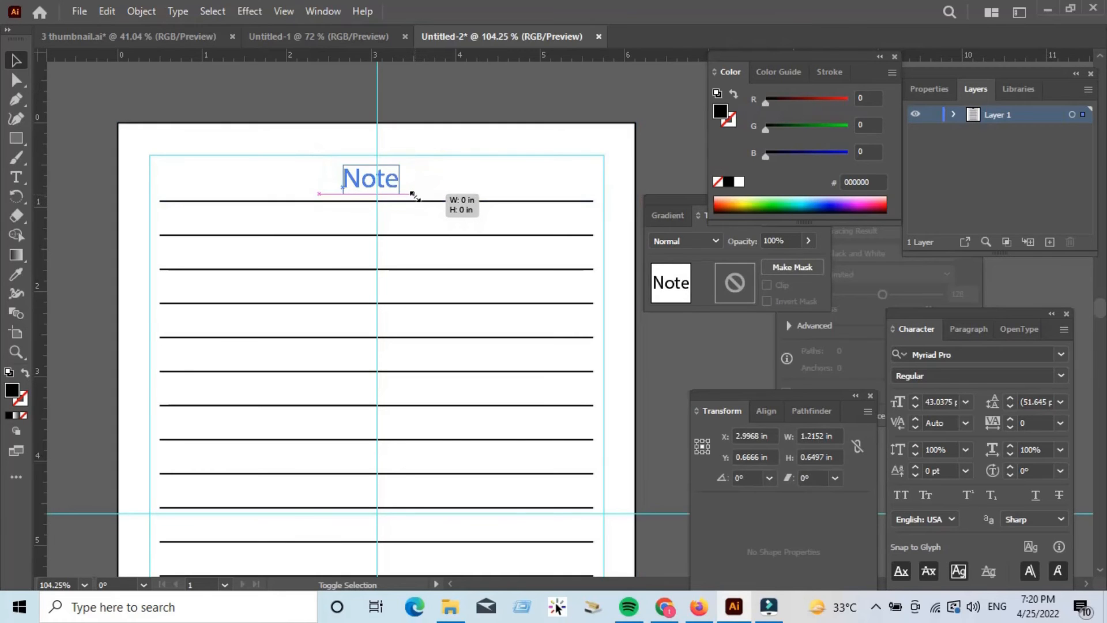
click(402, 191)
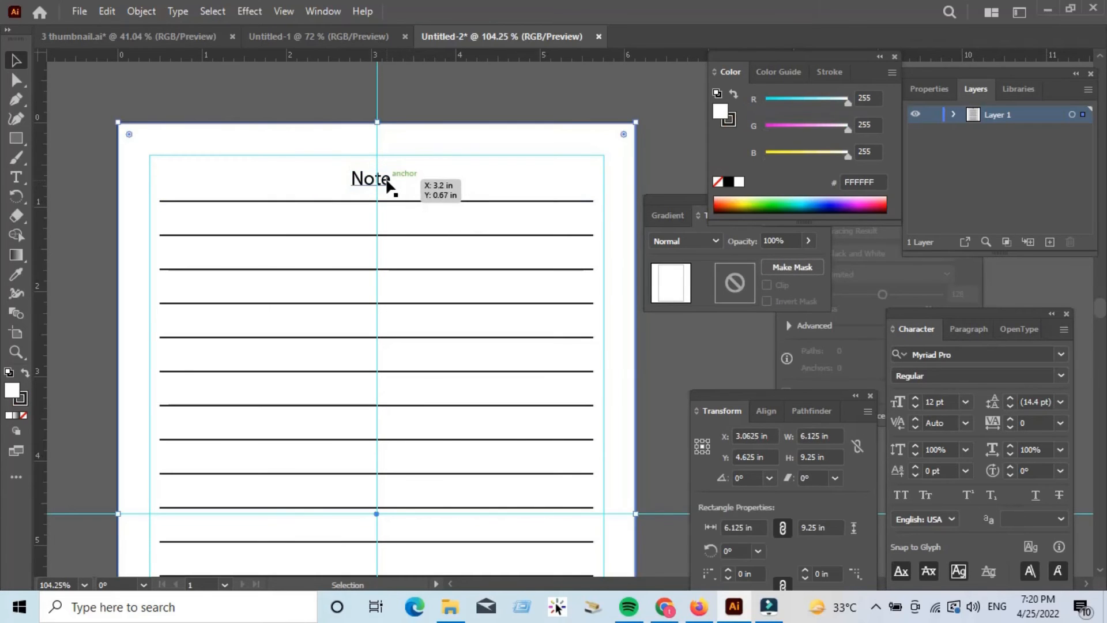
click(410, 98)
drag(389, 178, 393, 180)
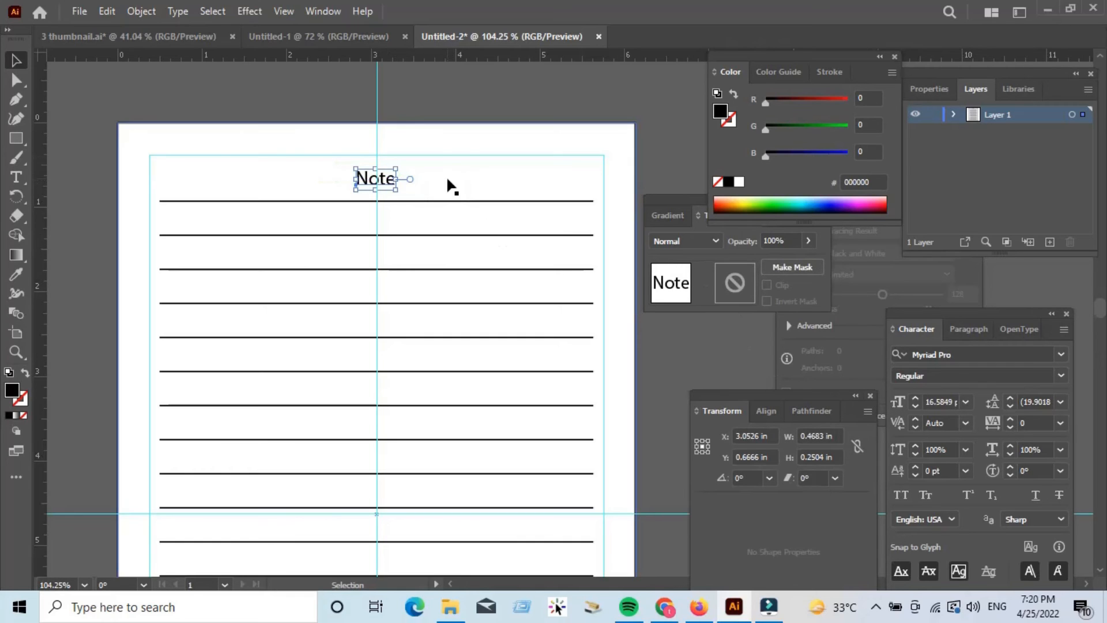
key(Right)
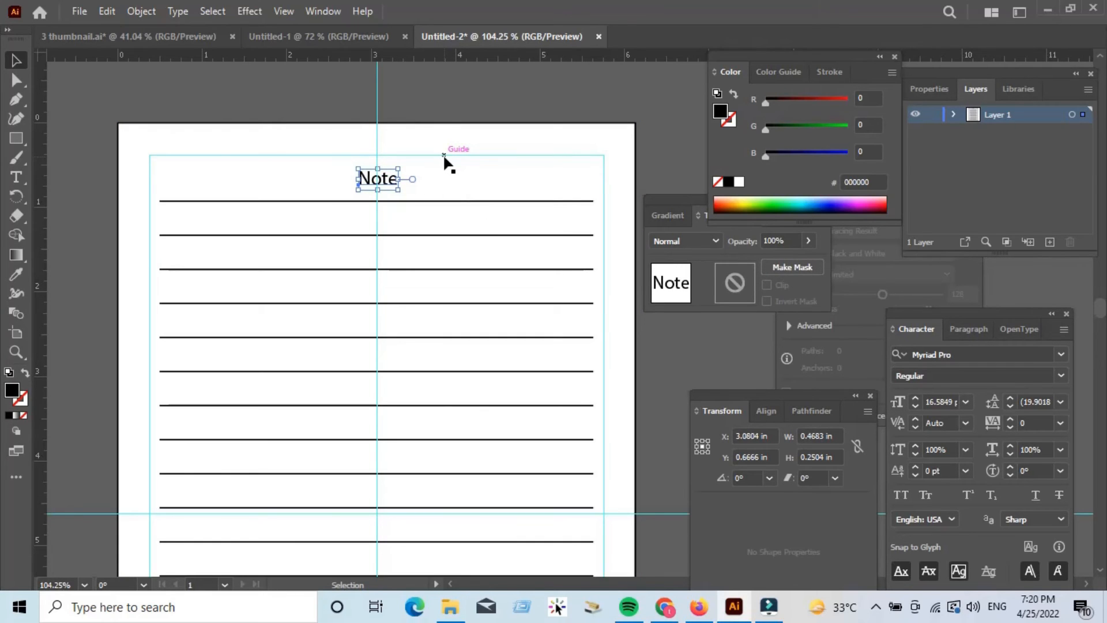
click(451, 95)
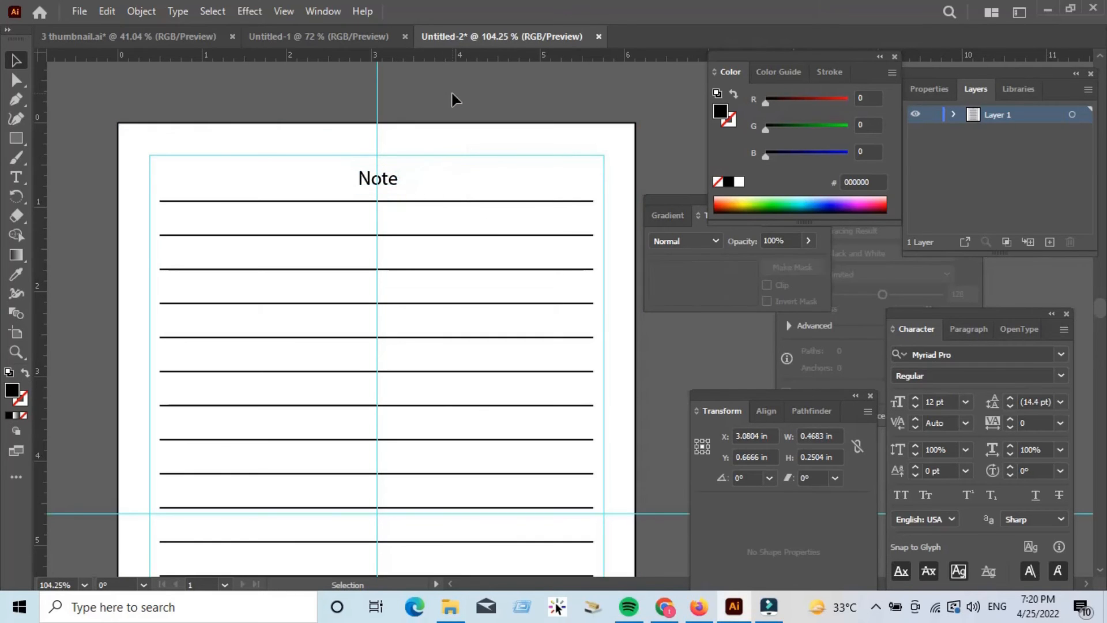
Delete the topmost ruled line and enlarge the Note heading slightly, extending it down into the freed space.
click(414, 200)
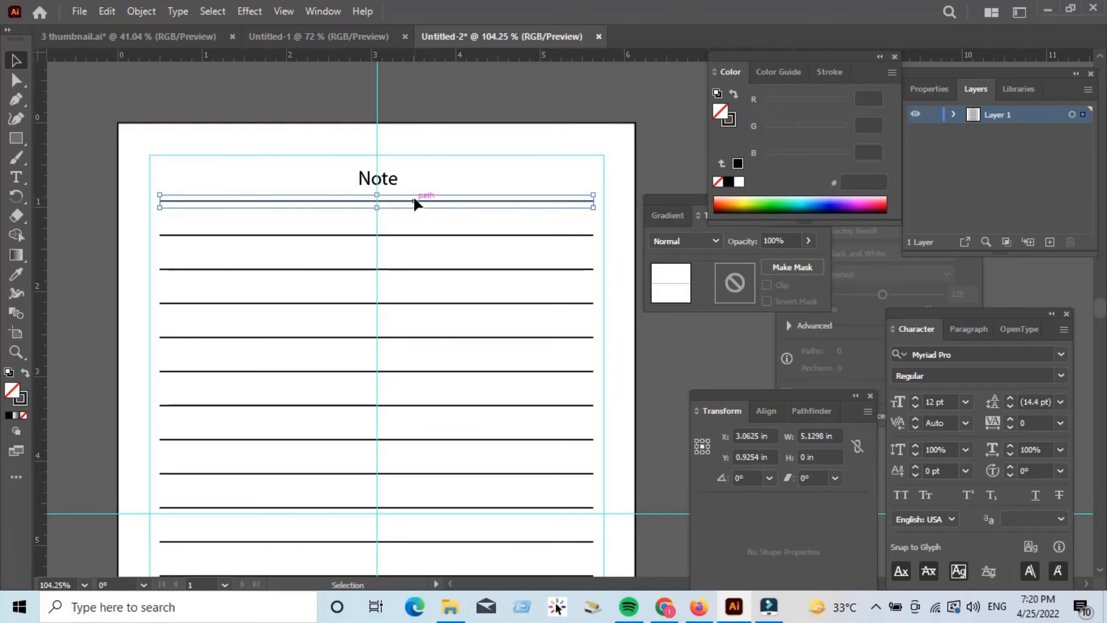
key(Delete)
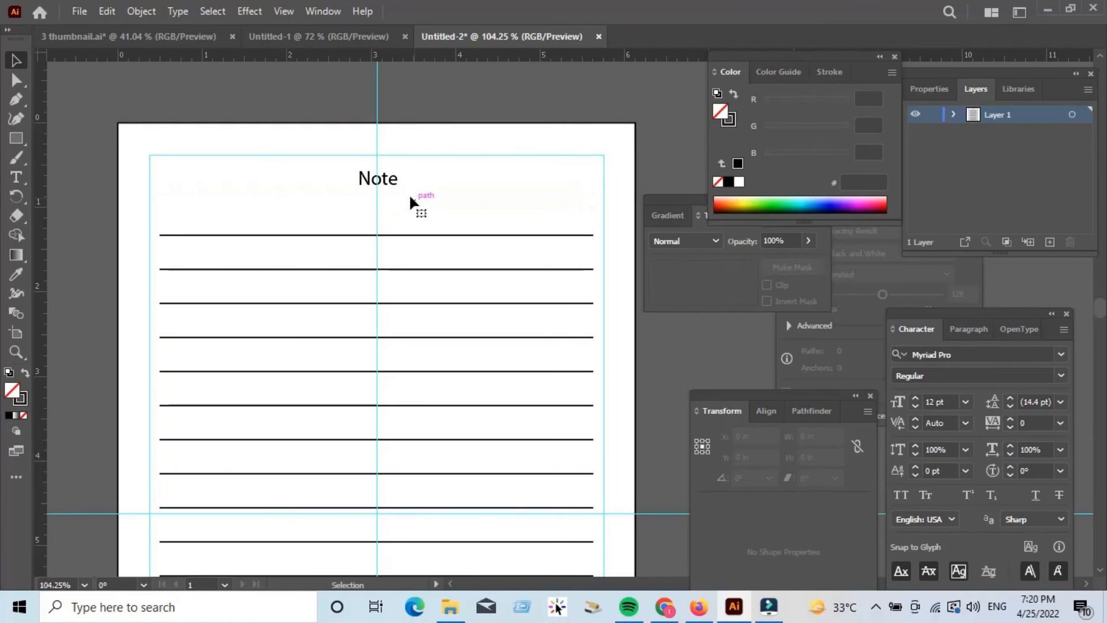
click(400, 192)
drag(398, 188, 406, 206)
click(394, 130)
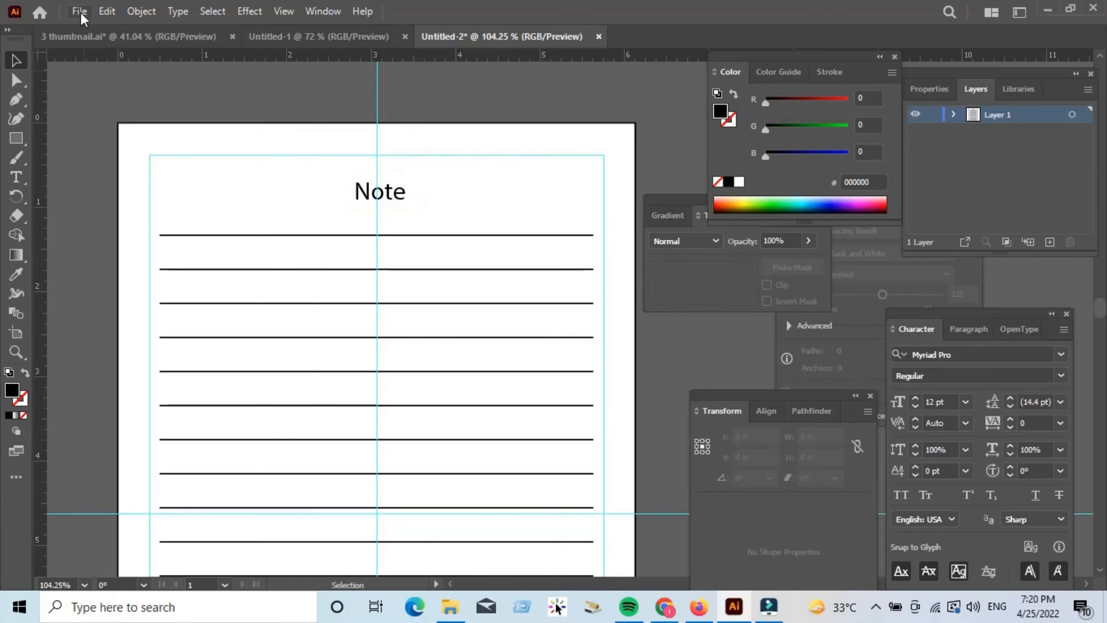
click(79, 11)
click(115, 178)
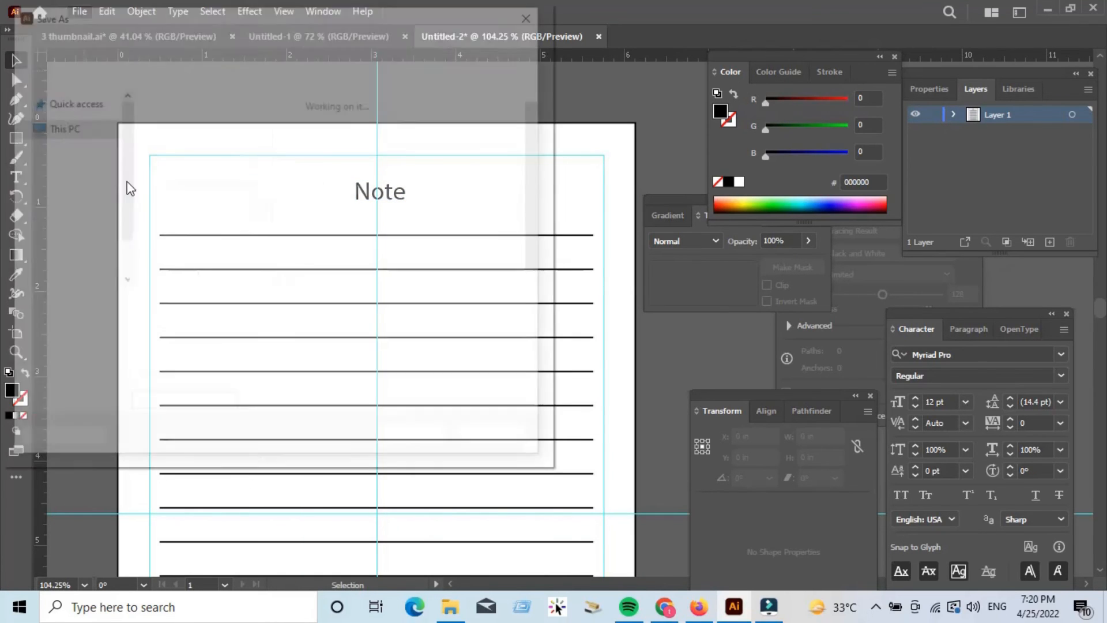
click(181, 333)
click(191, 340)
click(192, 327)
click(193, 351)
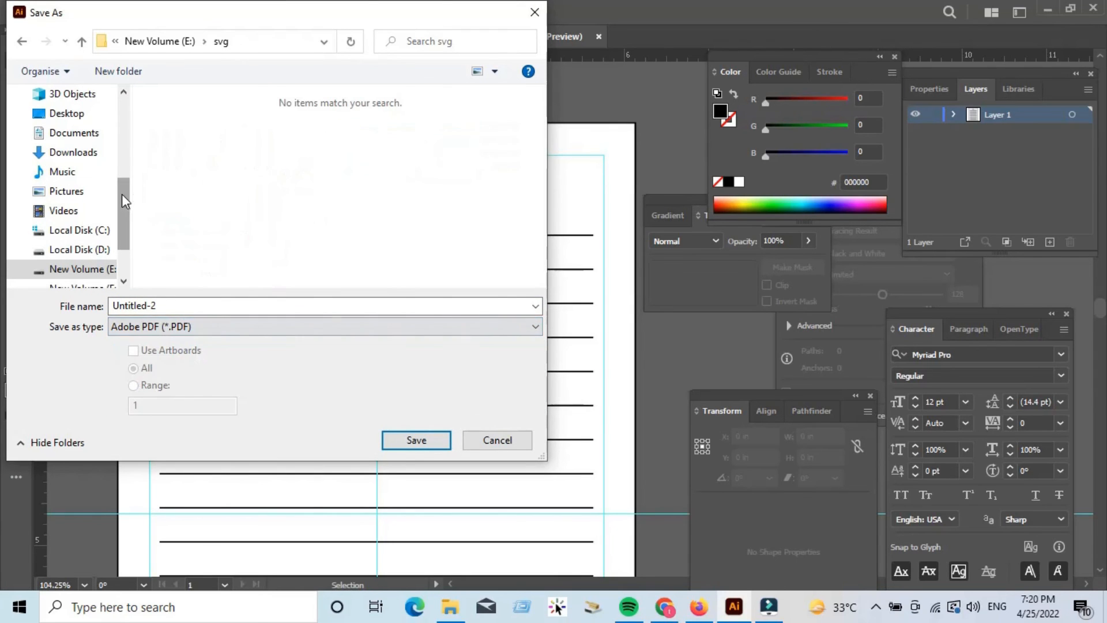
drag(124, 210, 131, 108)
click(66, 126)
click(182, 311)
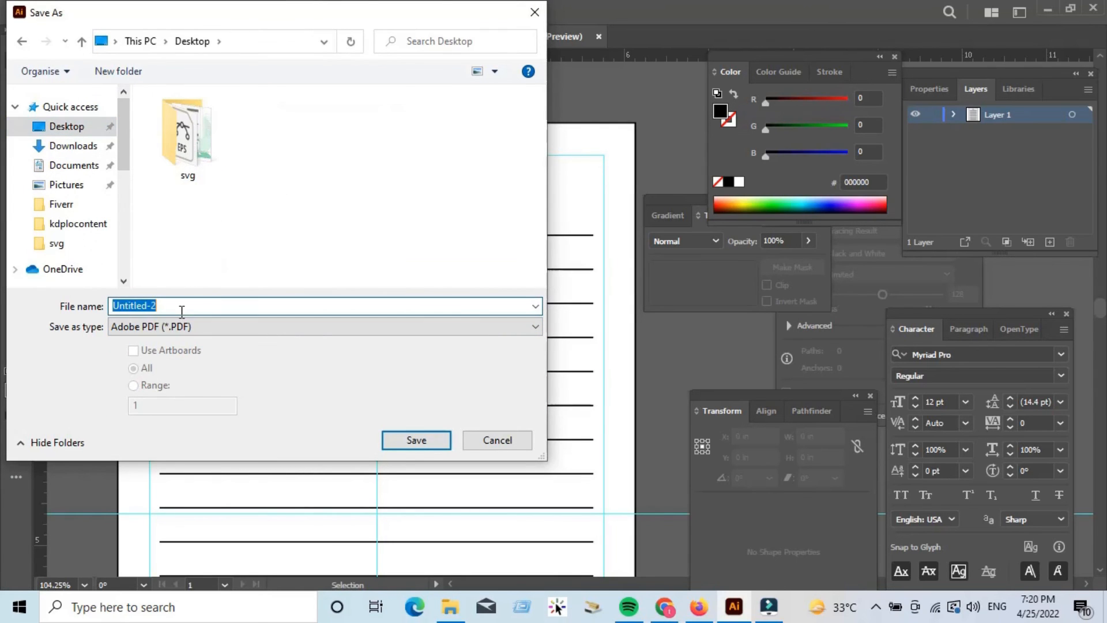
text(line)
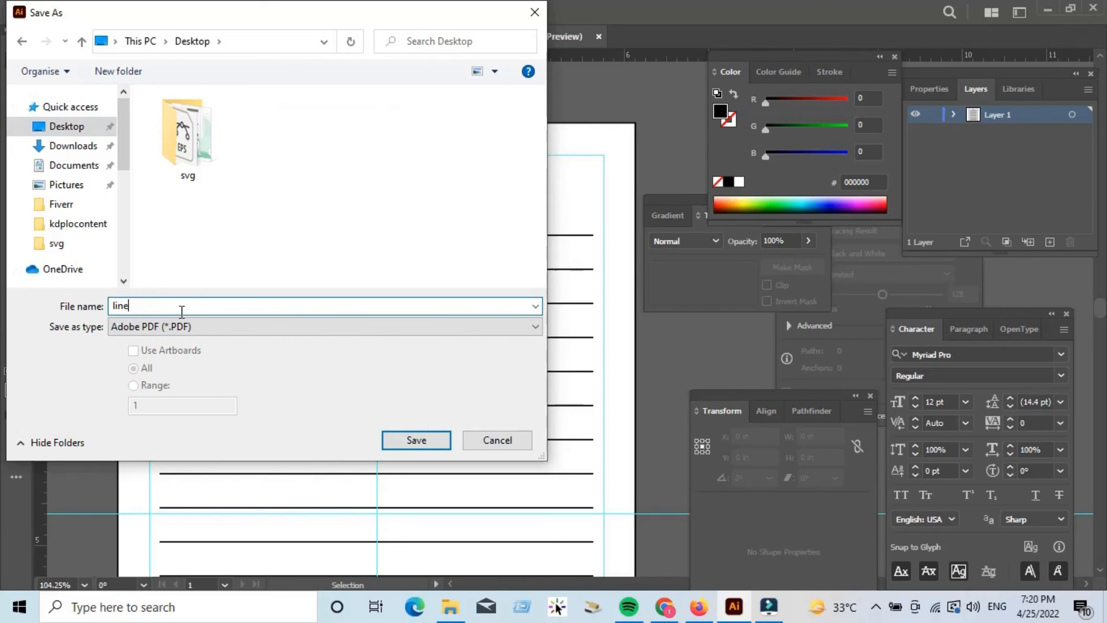
click(227, 324)
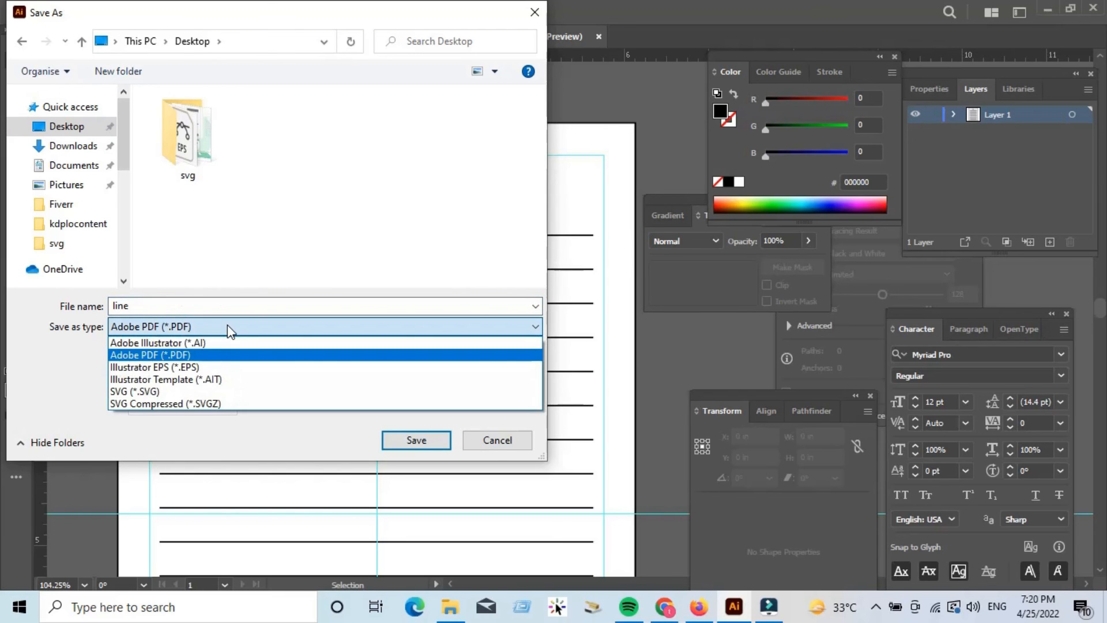
click(493, 442)
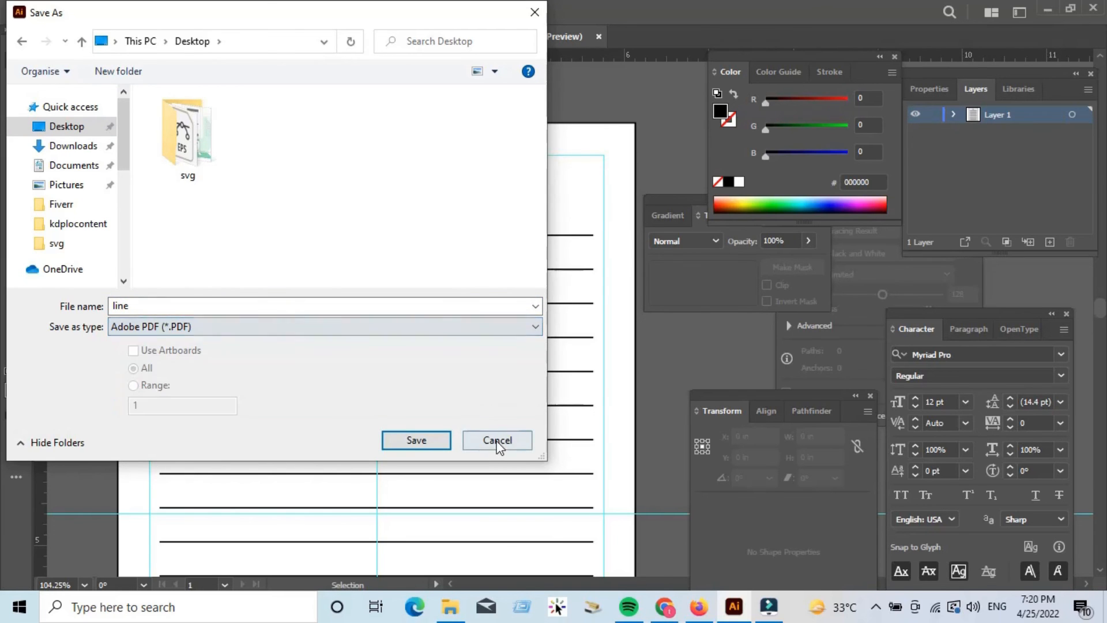
click(491, 443)
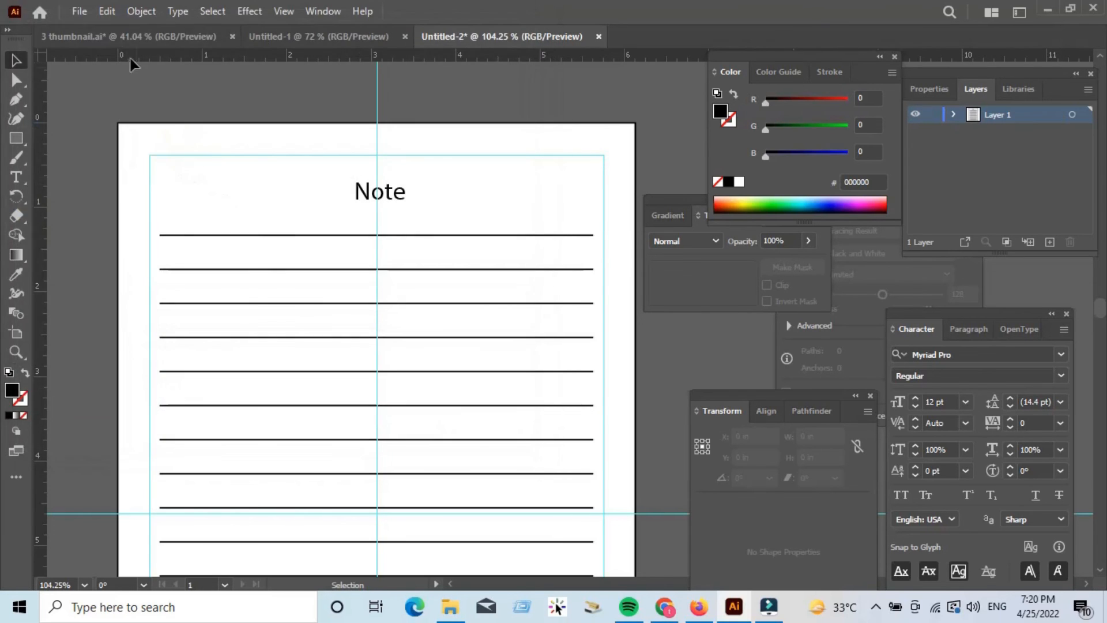
Export the notebook page to the Desktop as a JPEG named line, using RGB, Medium quality 5 and High (300 ppi) resolution.
click(80, 10)
mouse_move(117, 328)
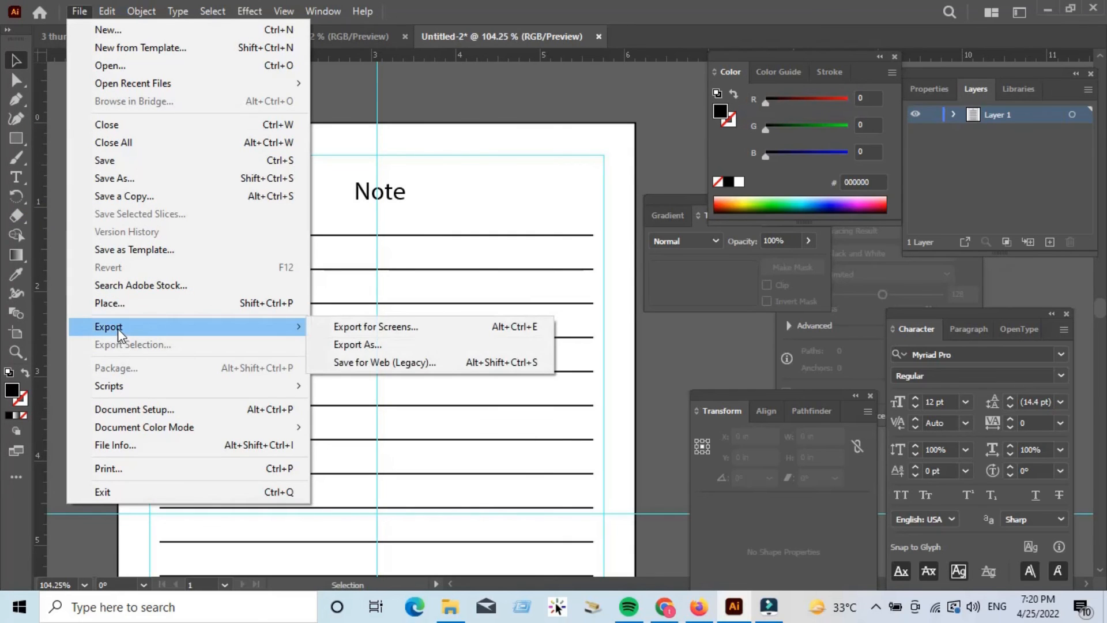
click(361, 345)
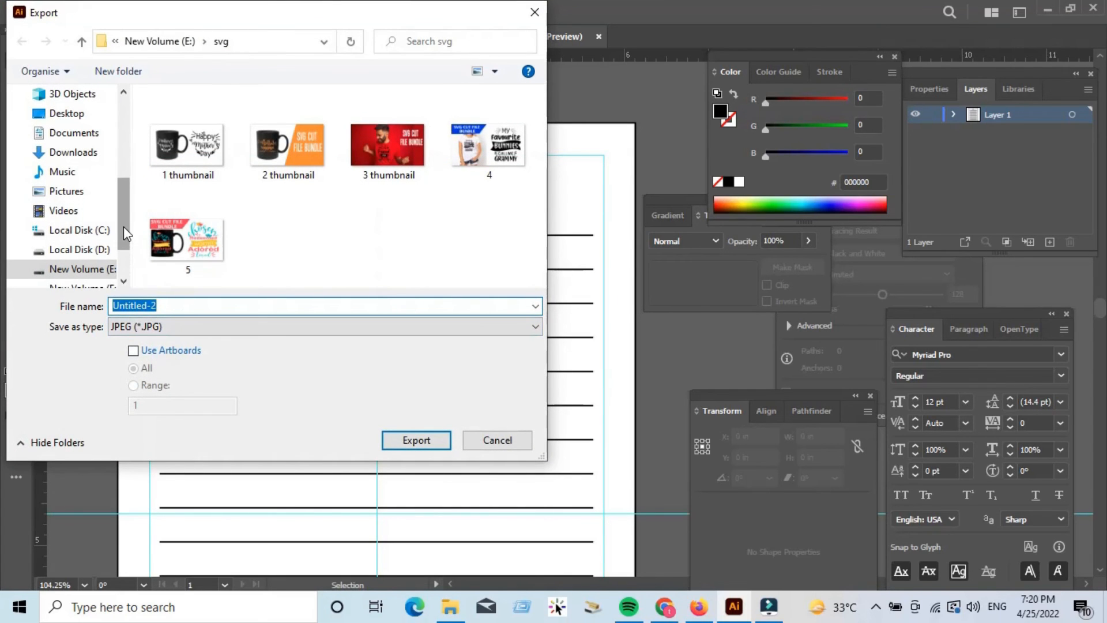
scroll(123, 227, down, 1)
scroll(123, 228, up, 5)
click(66, 126)
click(171, 313)
text(line)
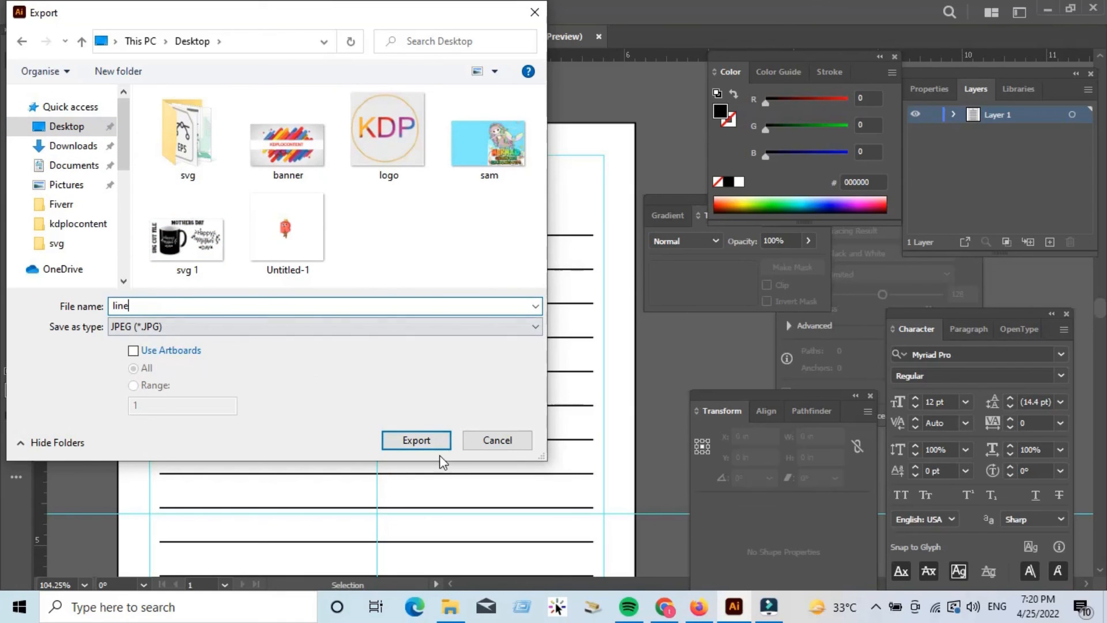
click(425, 441)
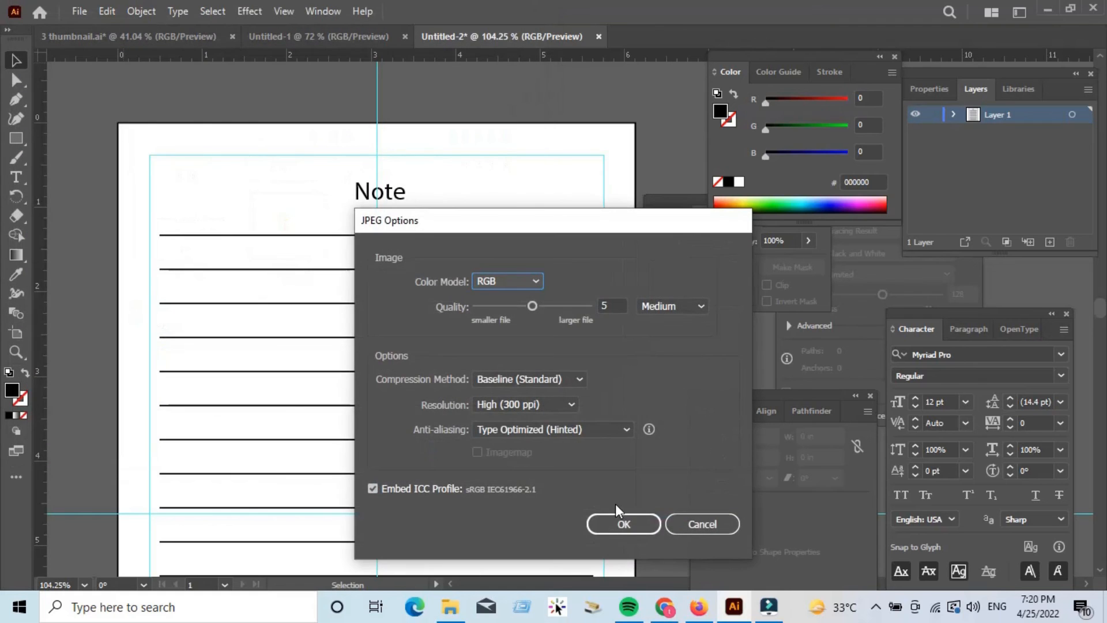
click(624, 523)
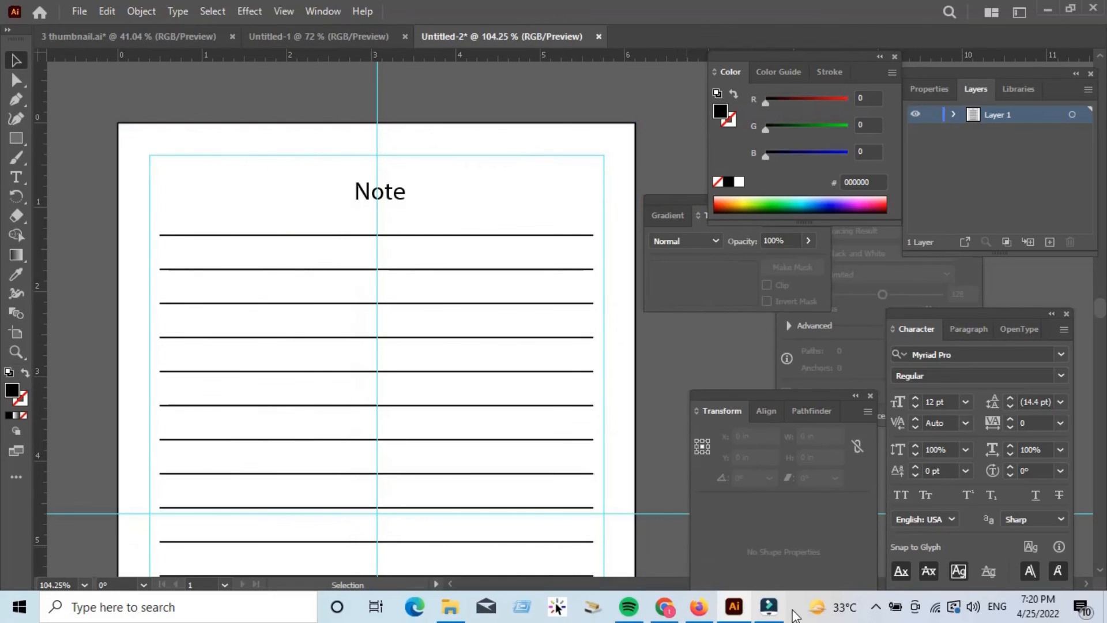
click(874, 607)
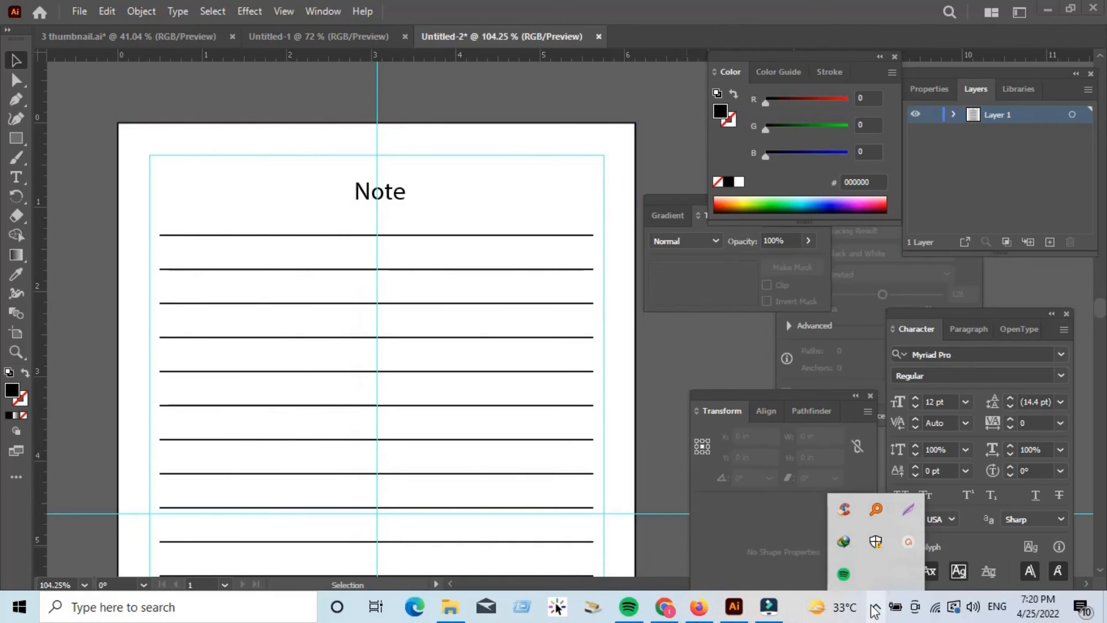